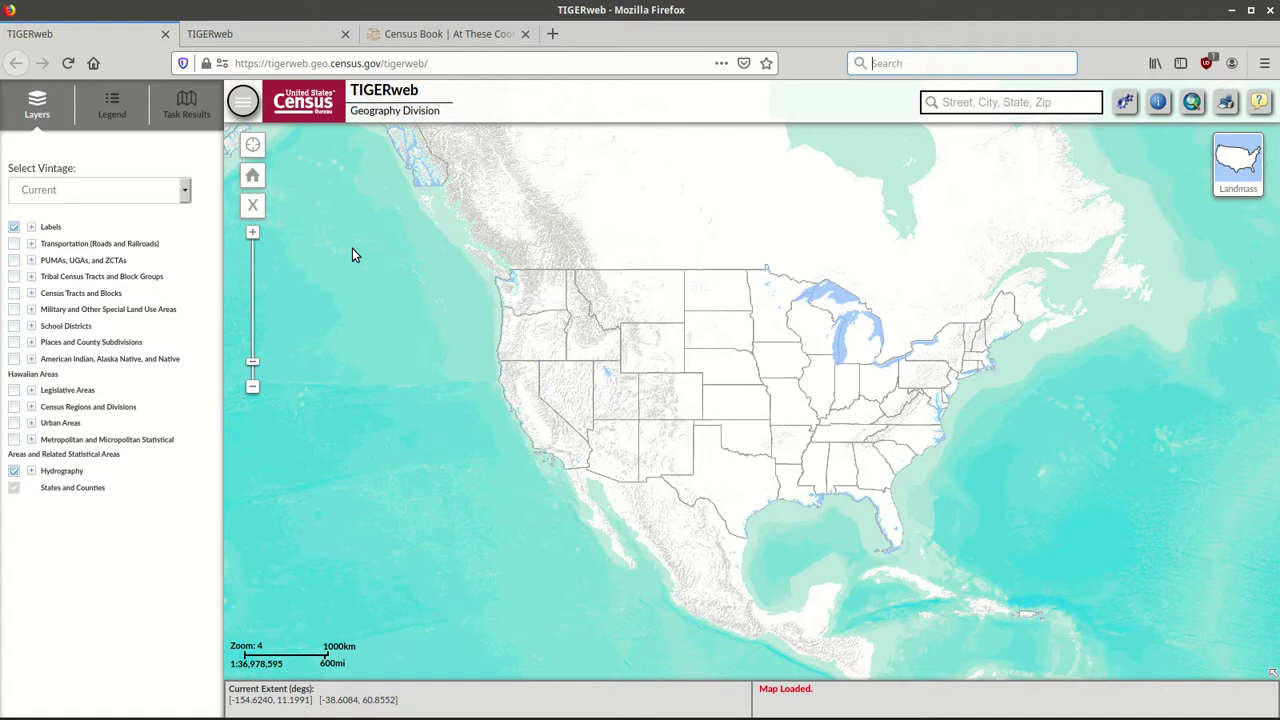
# Open the Select Vintage dropdown in the Layers panel to list the map vintages.
pyautogui.hotkey('ctrl', 'k')
pyautogui.hotkey('ctrl', 'k')
pyautogui.click(184, 193)
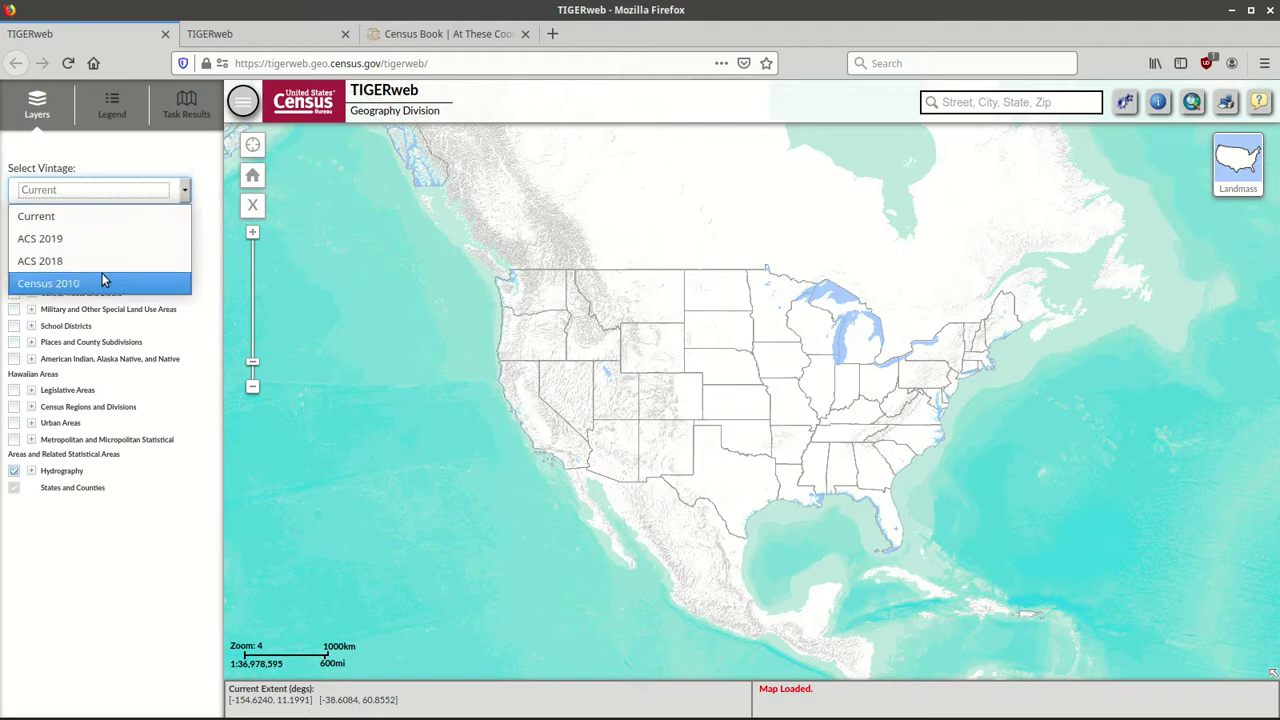
# Choose Current in the Select Vintage list so the map stays at the Current vintage.
pyautogui.click(77, 219)
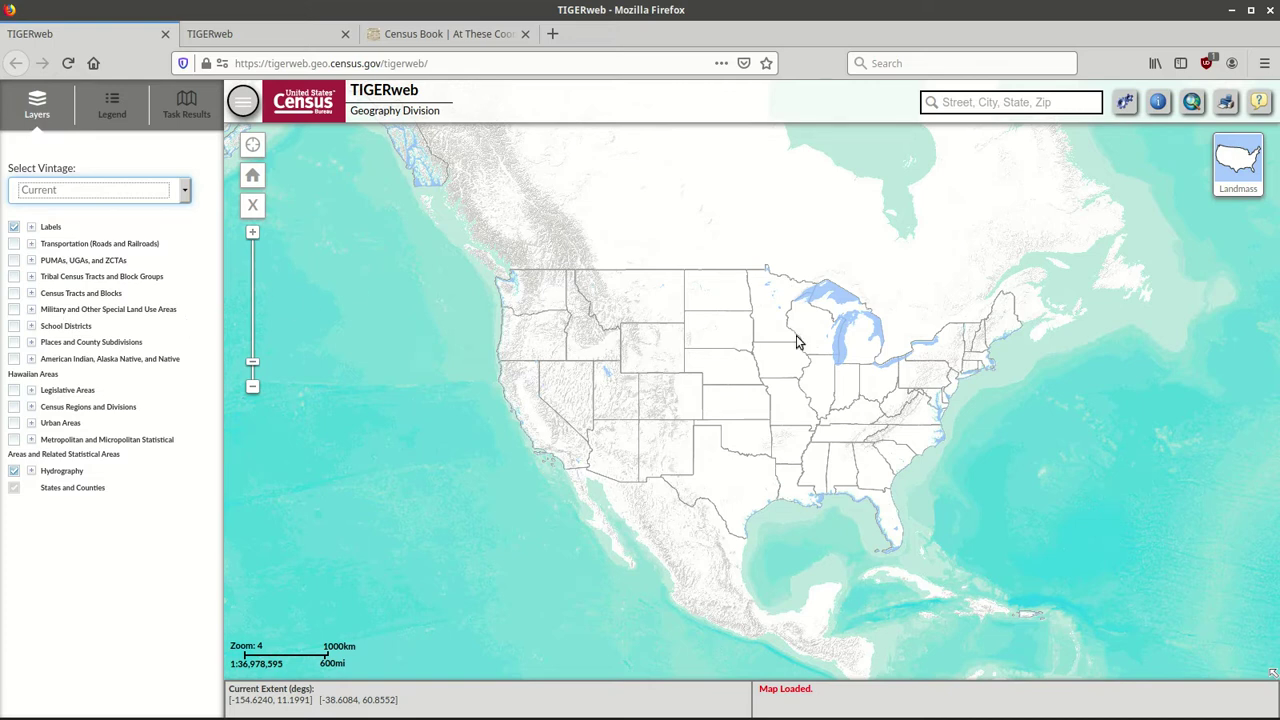
# Zoom in two levels and pan east until the Atlantic coast states fill the map.
pyautogui.click(253, 235)
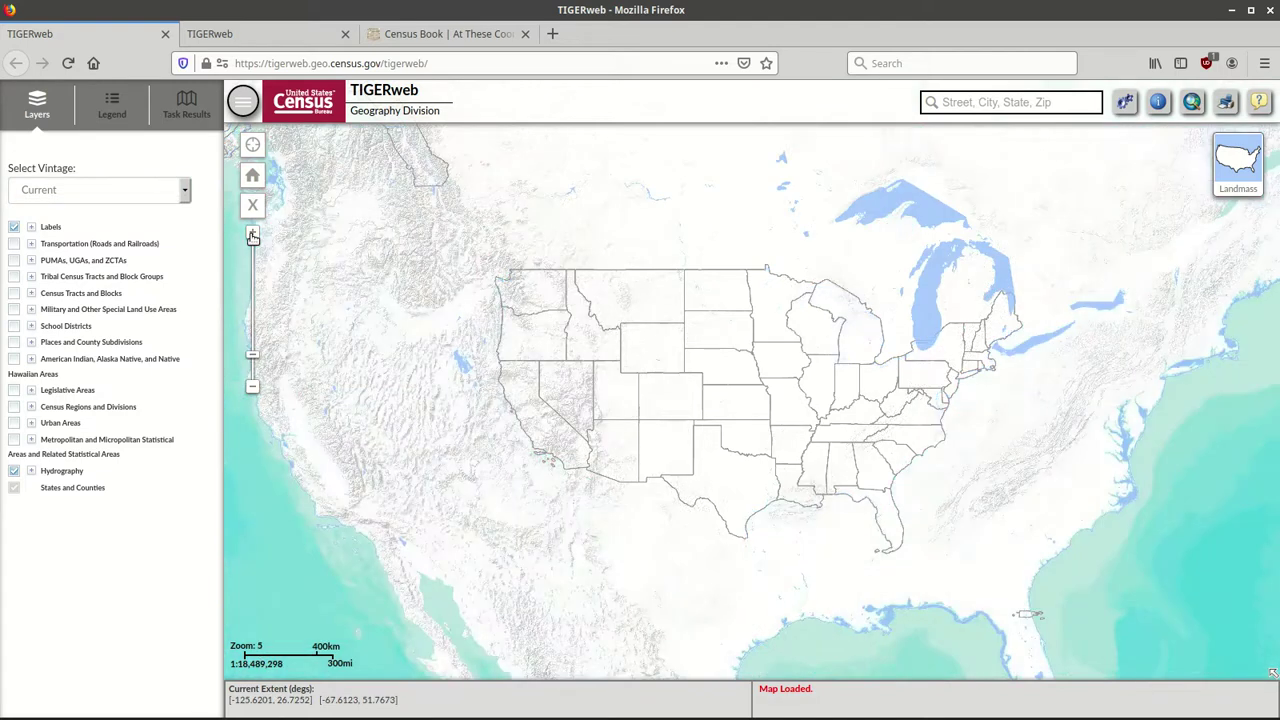
pyautogui.click(253, 235)
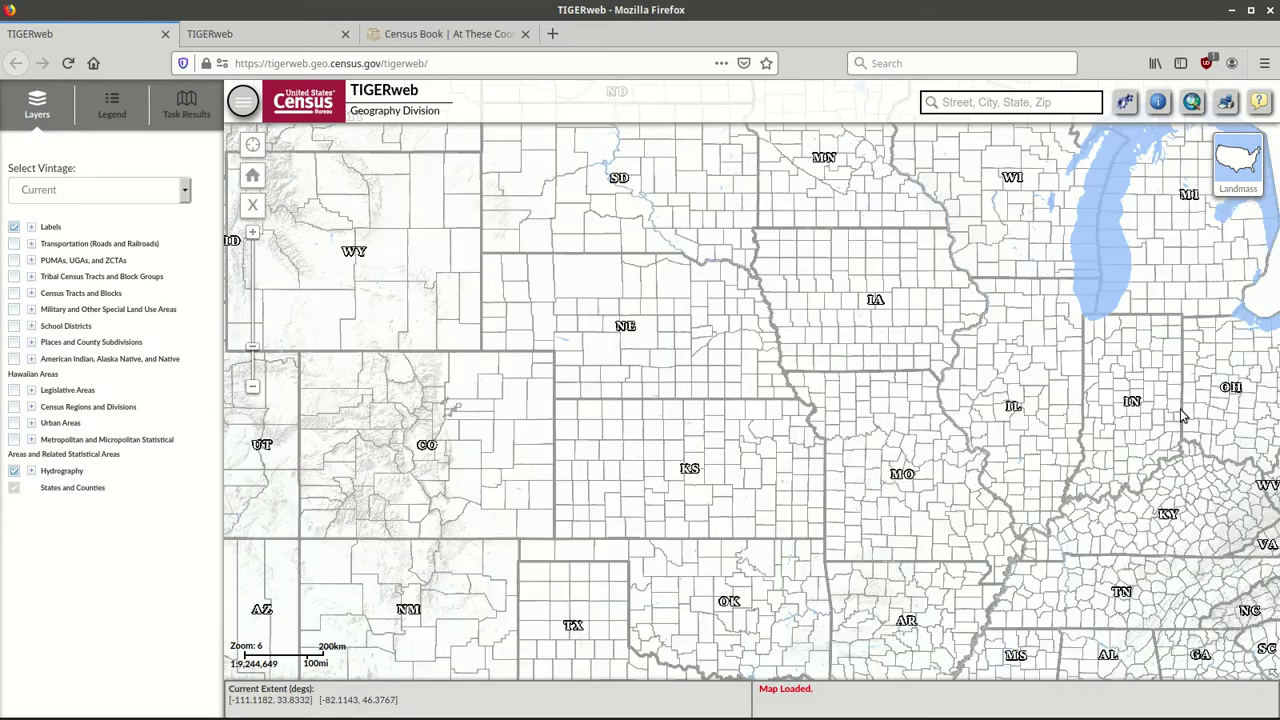
pyautogui.moveTo(1178, 414); pyautogui.dragTo(379, 424)
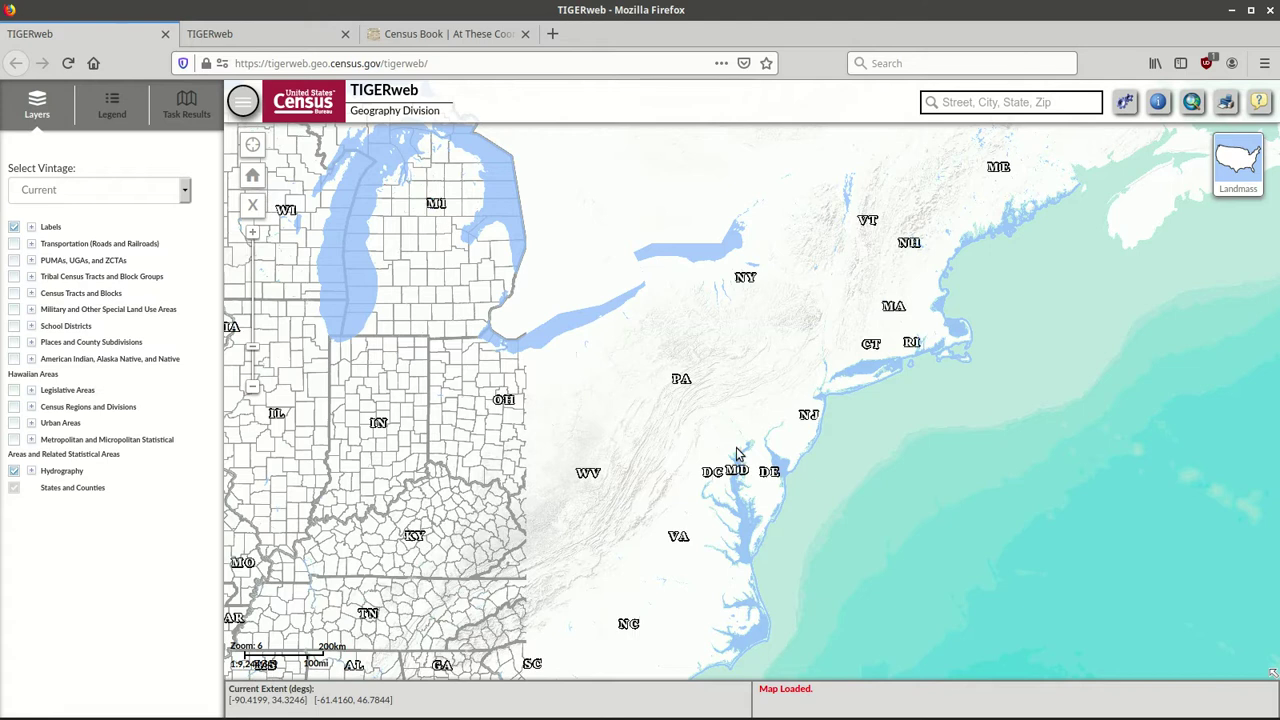
pyautogui.moveTo(772, 430); pyautogui.dragTo(709, 371)
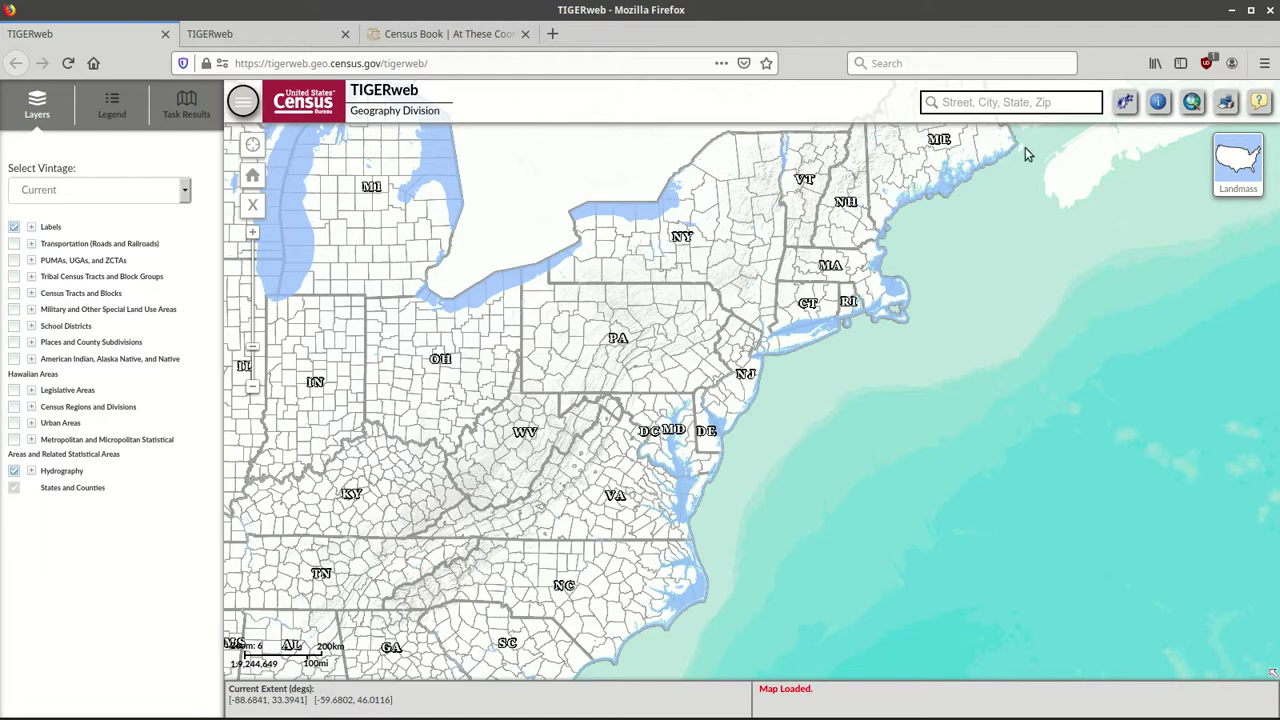
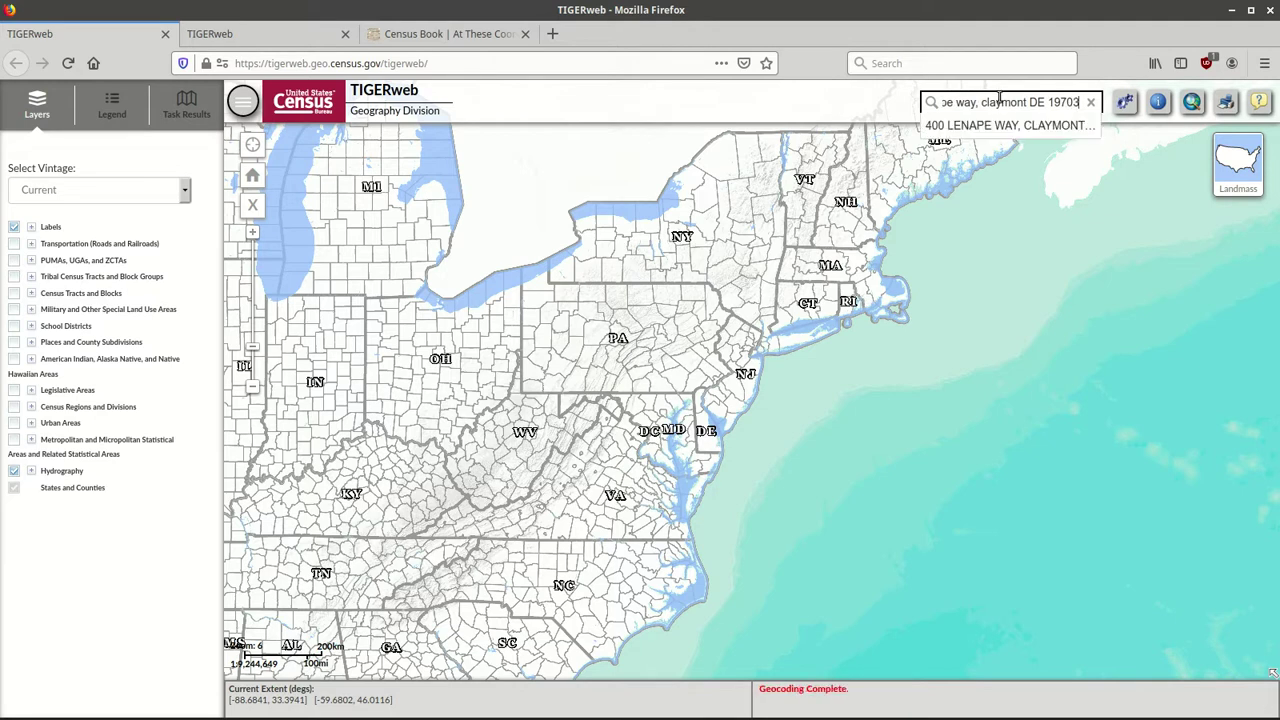
# Search the Claymont, DE street address and pick its matching suggestion.
pyautogui.click(1007, 125)
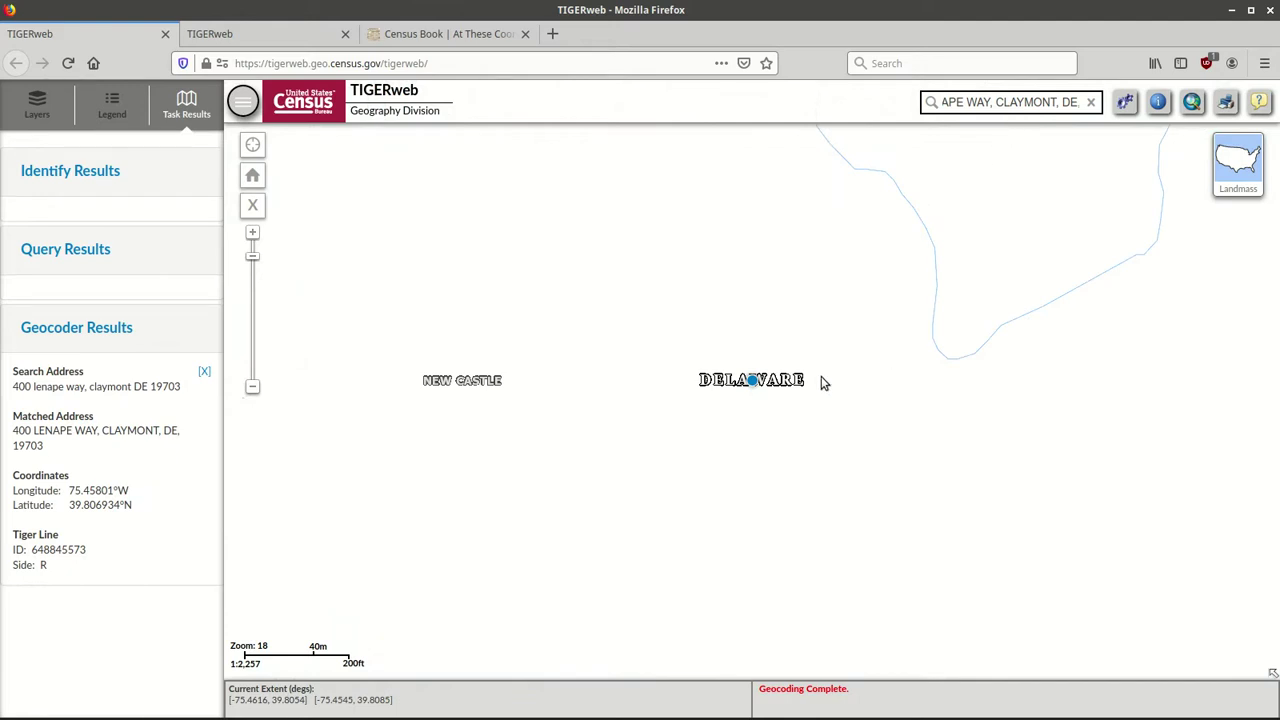
# Turn on Transportation (Roads and Railroads) and raise its transparency so streets appear fainter.
pyautogui.click(40, 115)
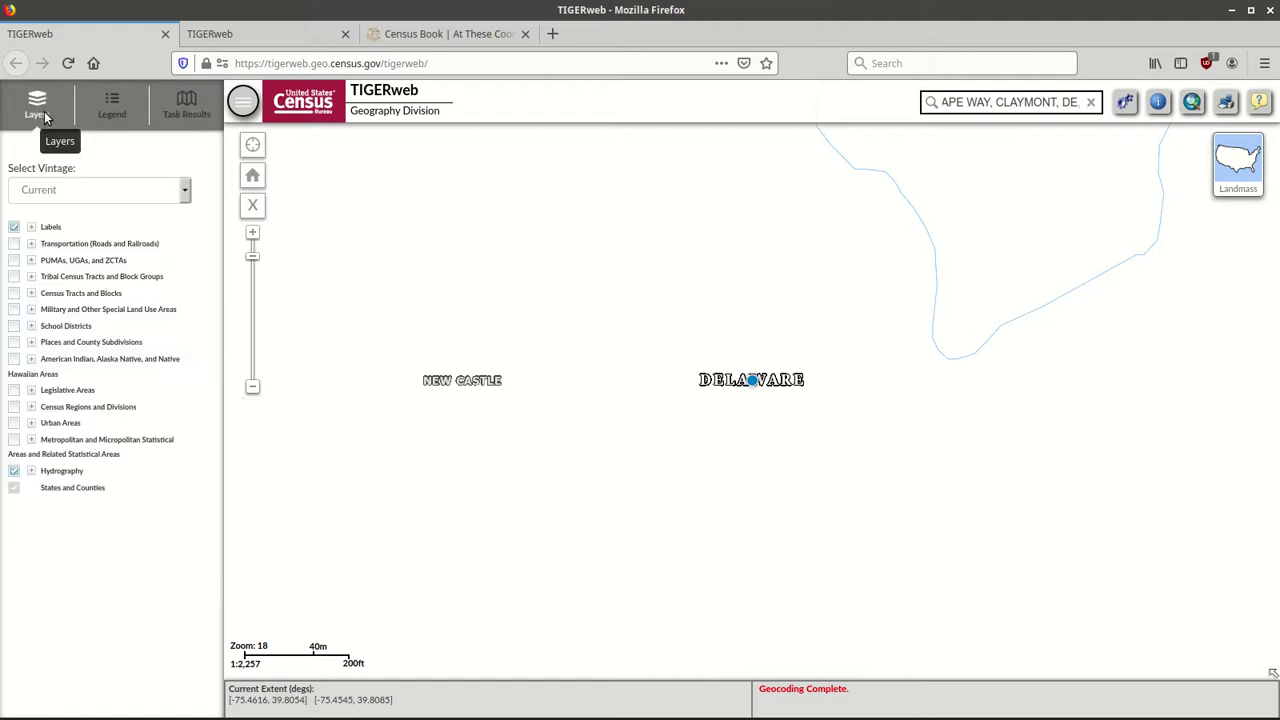
pyautogui.click(14, 245)
pyautogui.click(14, 245)
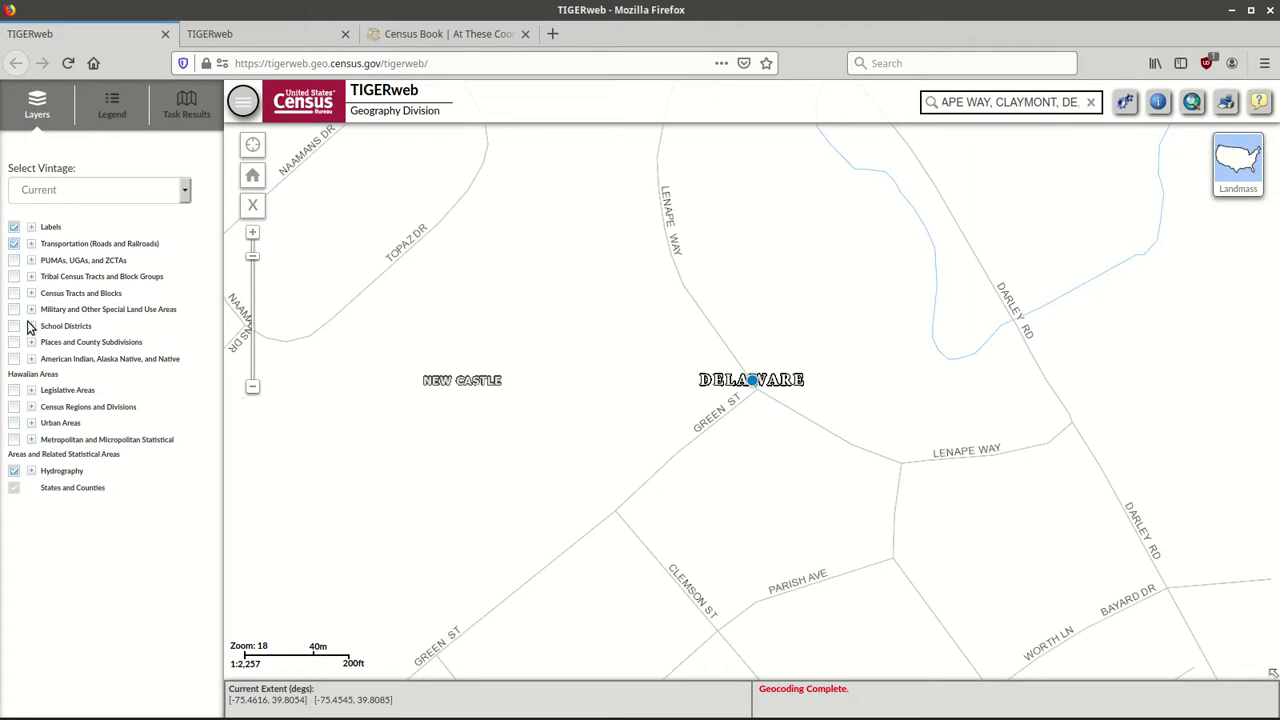
pyautogui.click(30, 246)
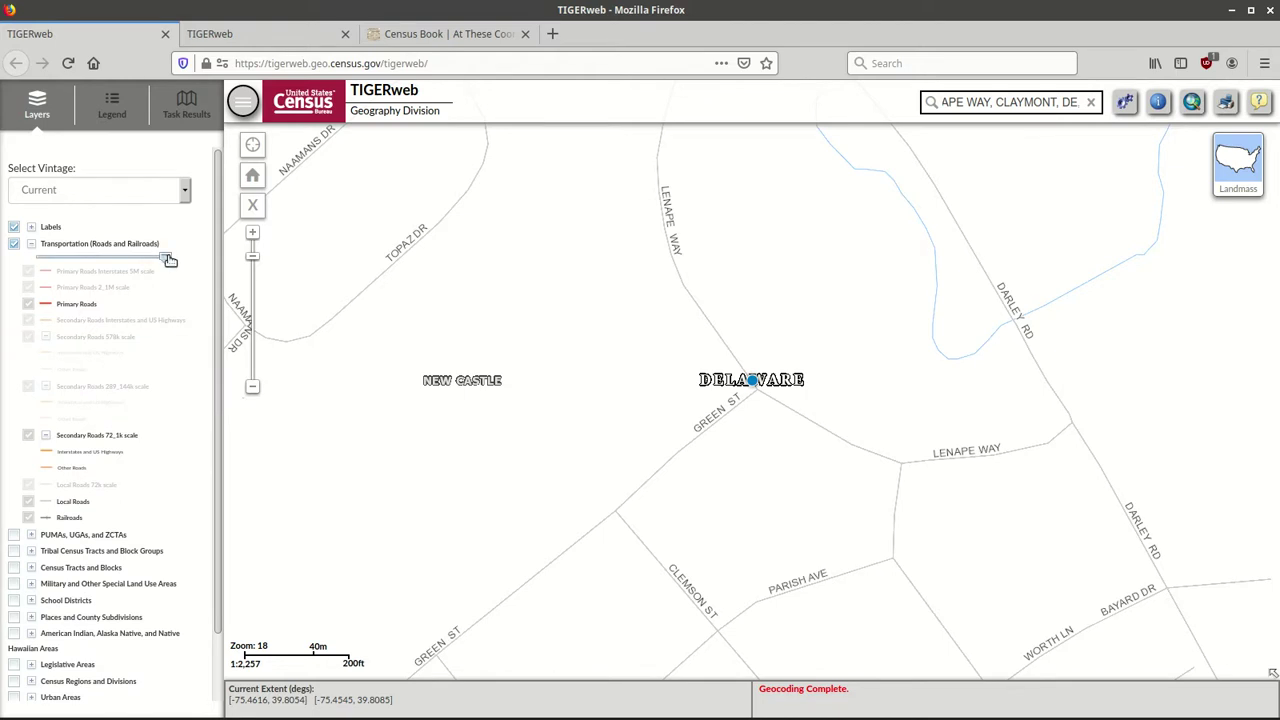
pyautogui.moveTo(167, 258); pyautogui.dragTo(98, 266)
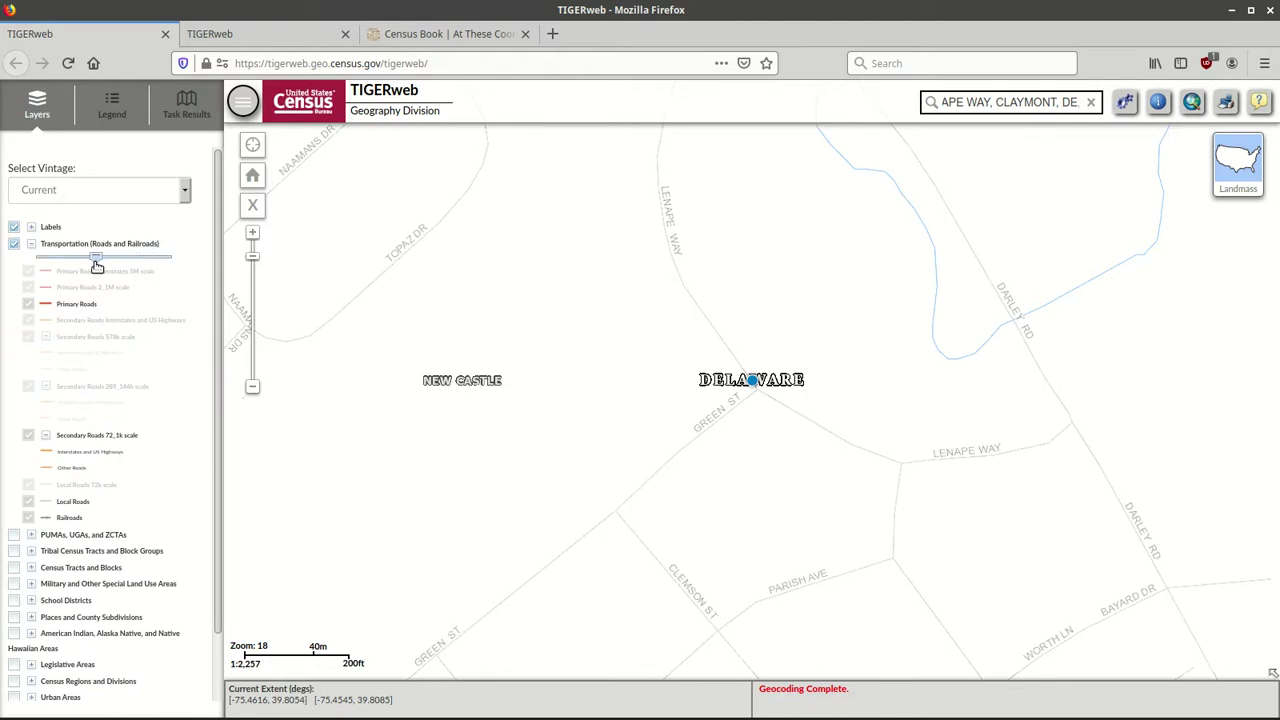
pyautogui.click(30, 246)
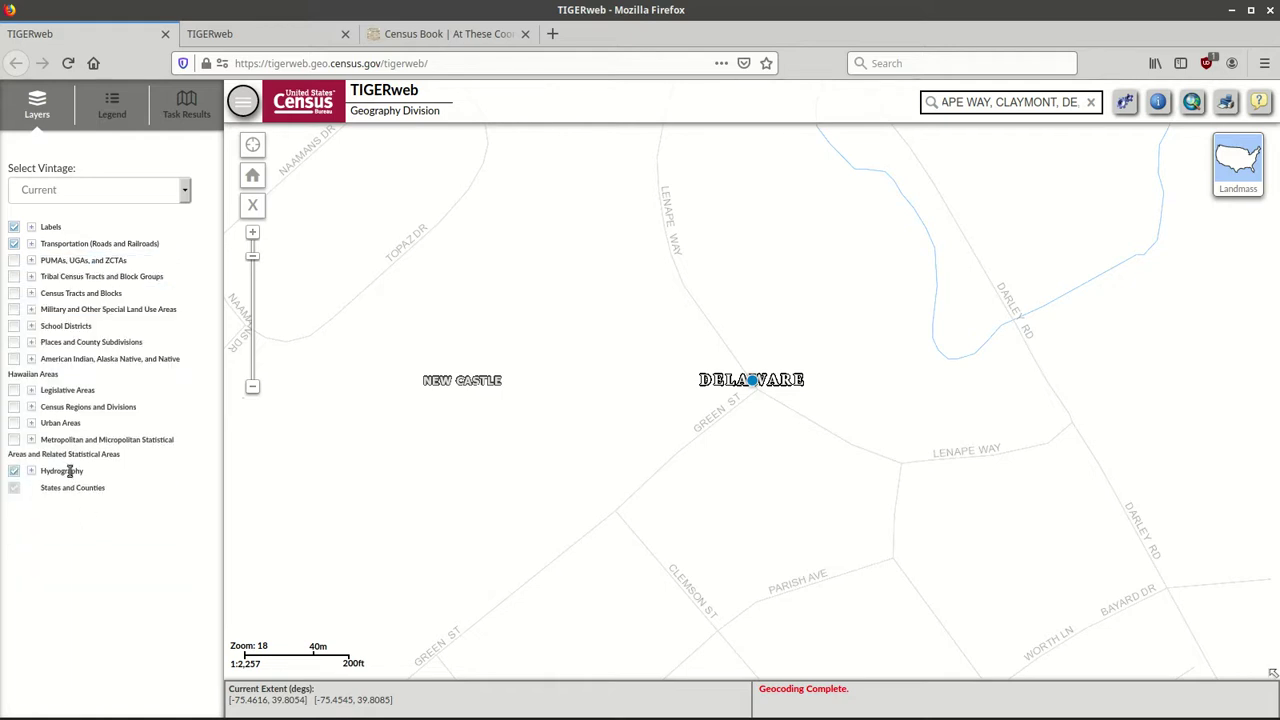
# Raise Hydrography's transparency slightly, then show the address's Task Results again.
pyautogui.click(33, 475)
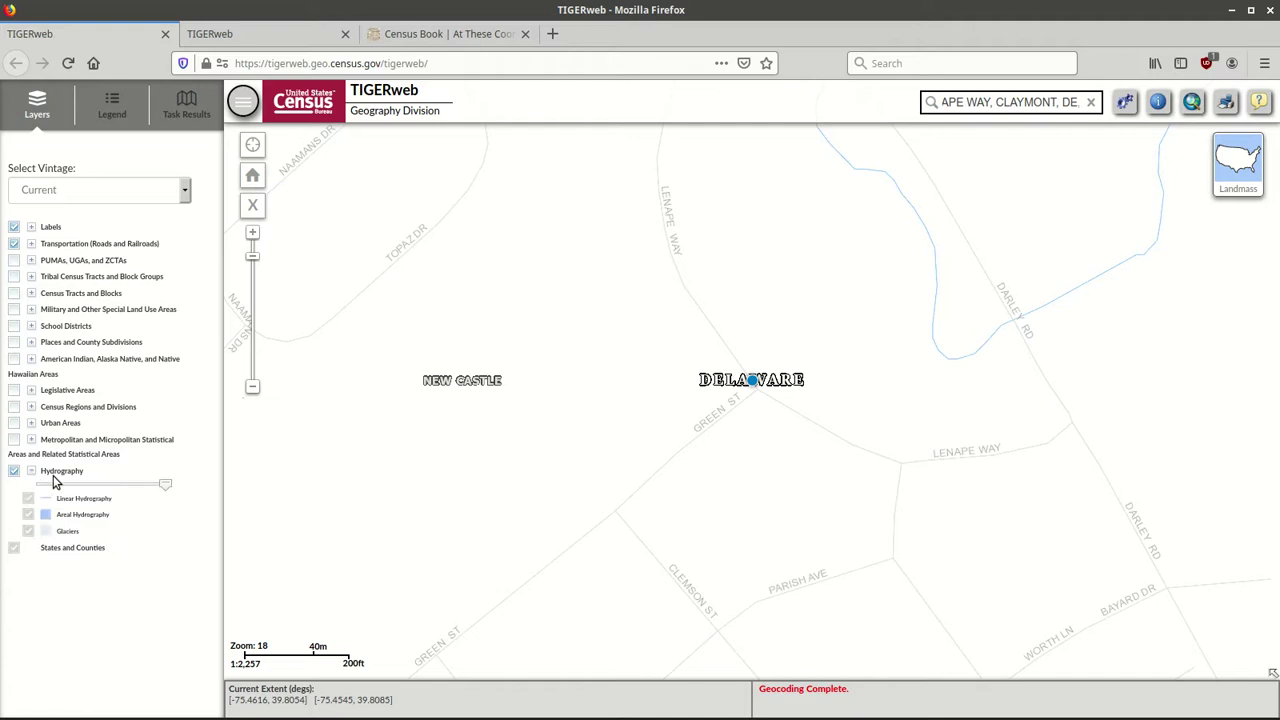
pyautogui.moveTo(165, 487); pyautogui.dragTo(100, 491)
pyautogui.click(186, 118)
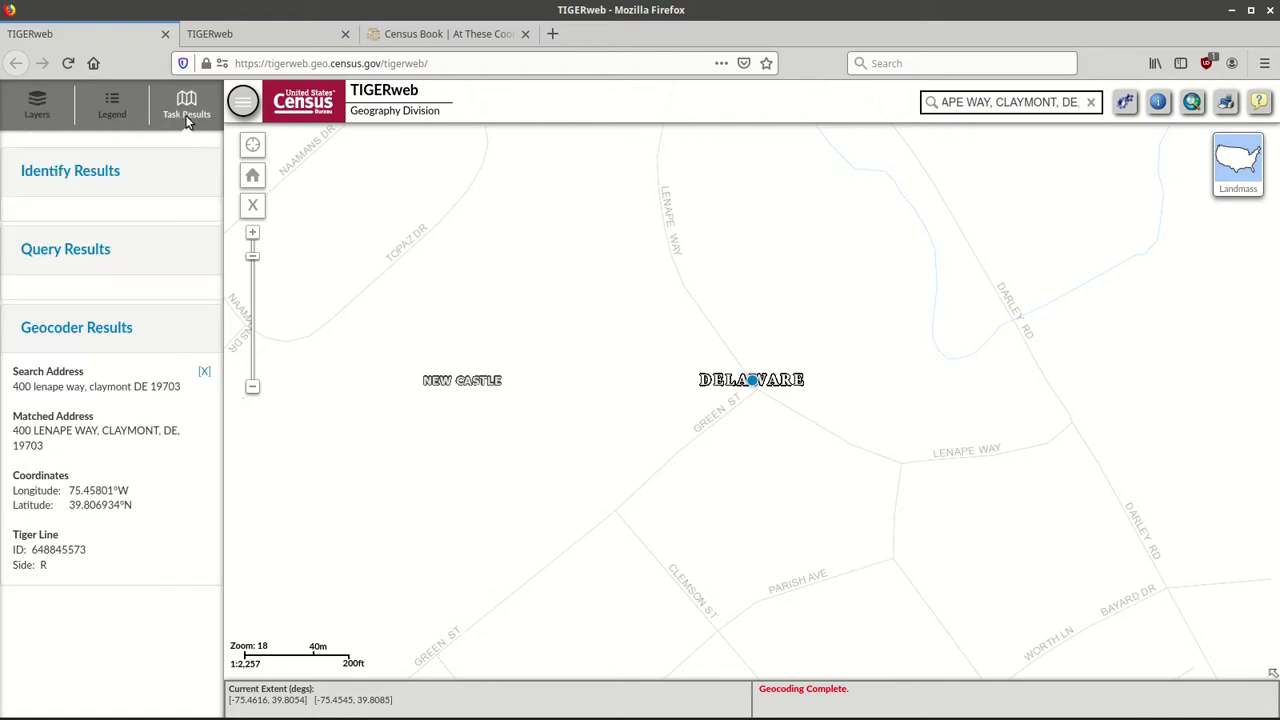
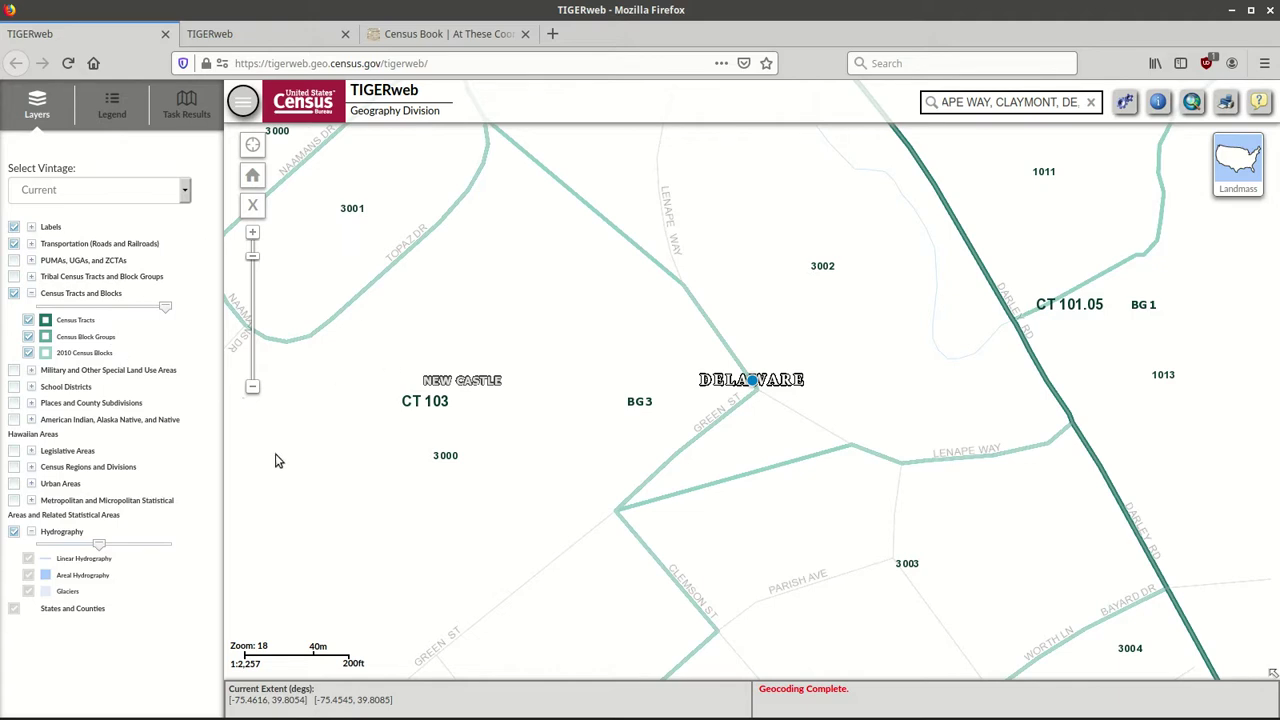
# Zoom the map out from level 18 to 16 around the Claymont address.
pyautogui.click(253, 390)
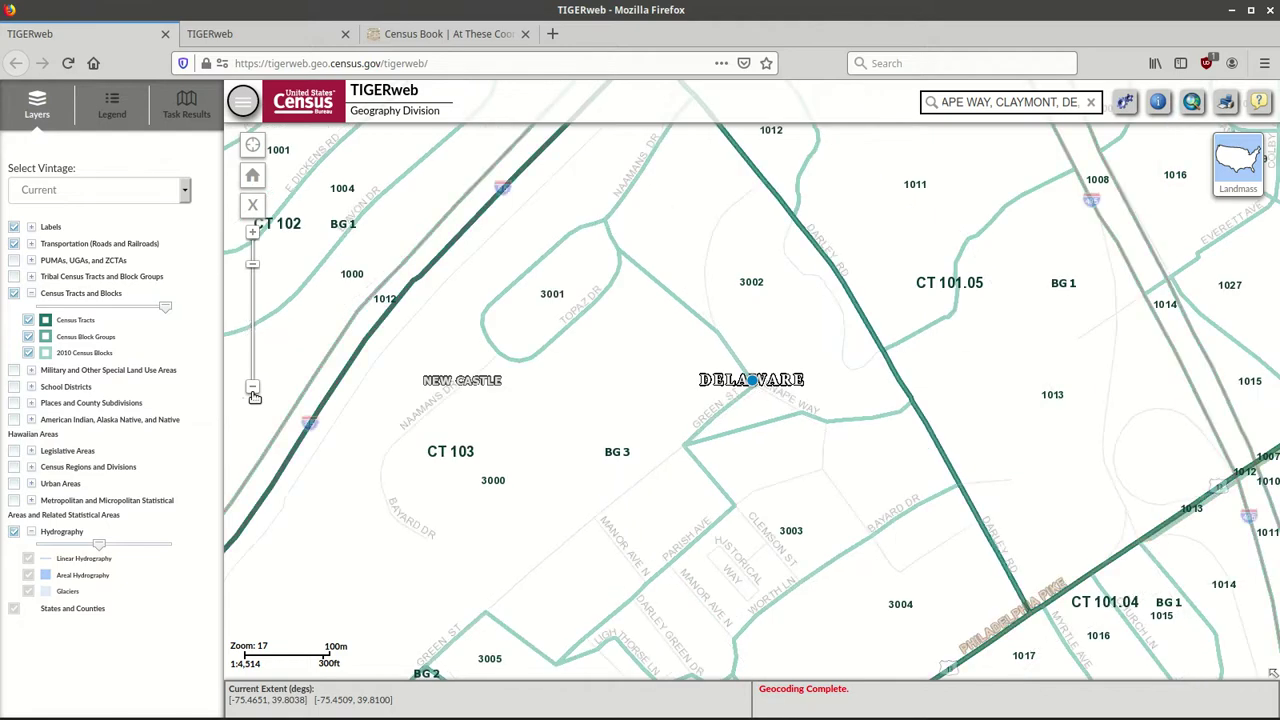
pyautogui.click(254, 394)
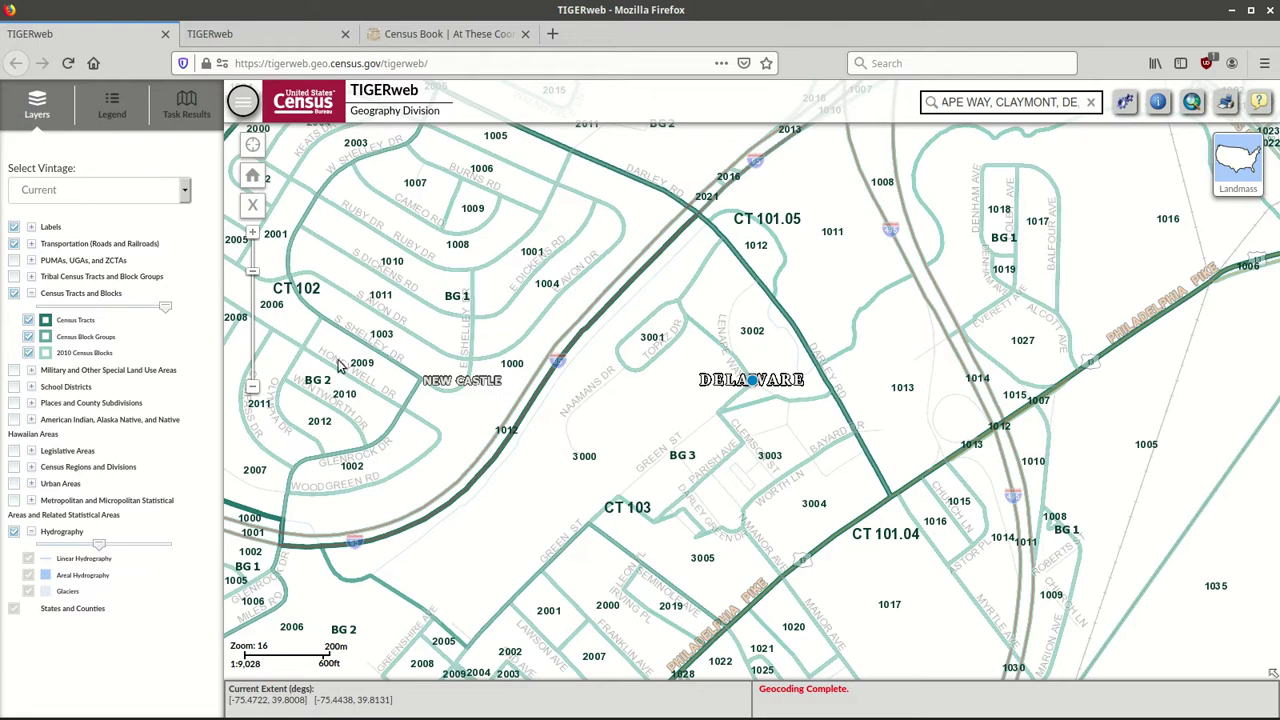
# Turn off the 2010 Census Blocks layer and zoom out to level 14.
pyautogui.click(29, 354)
pyautogui.click(29, 354)
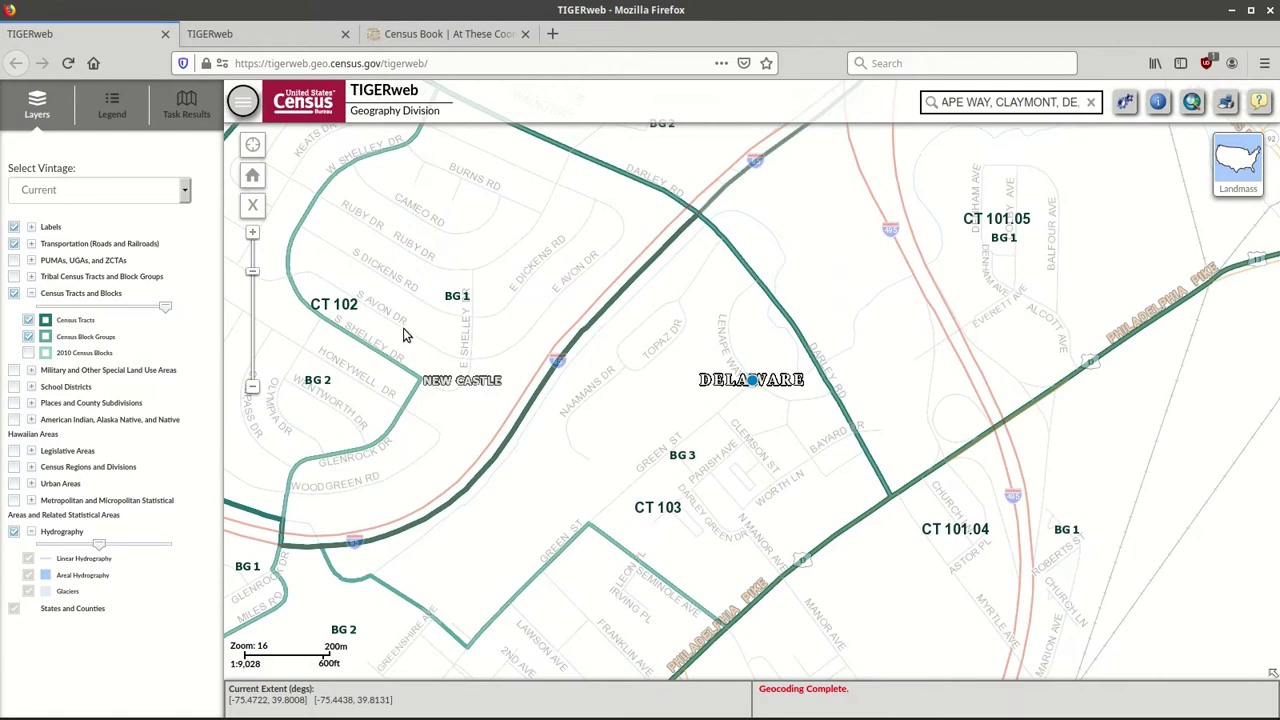
pyautogui.click(253, 391)
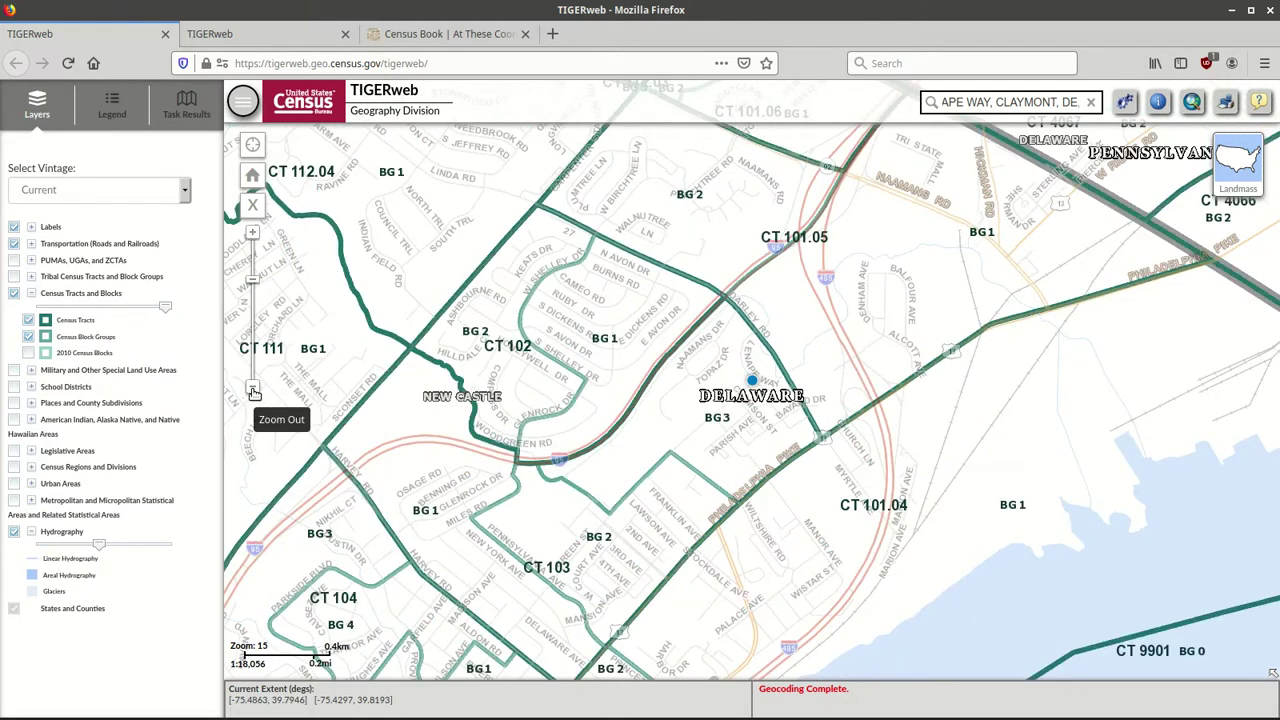
pyautogui.click(253, 391)
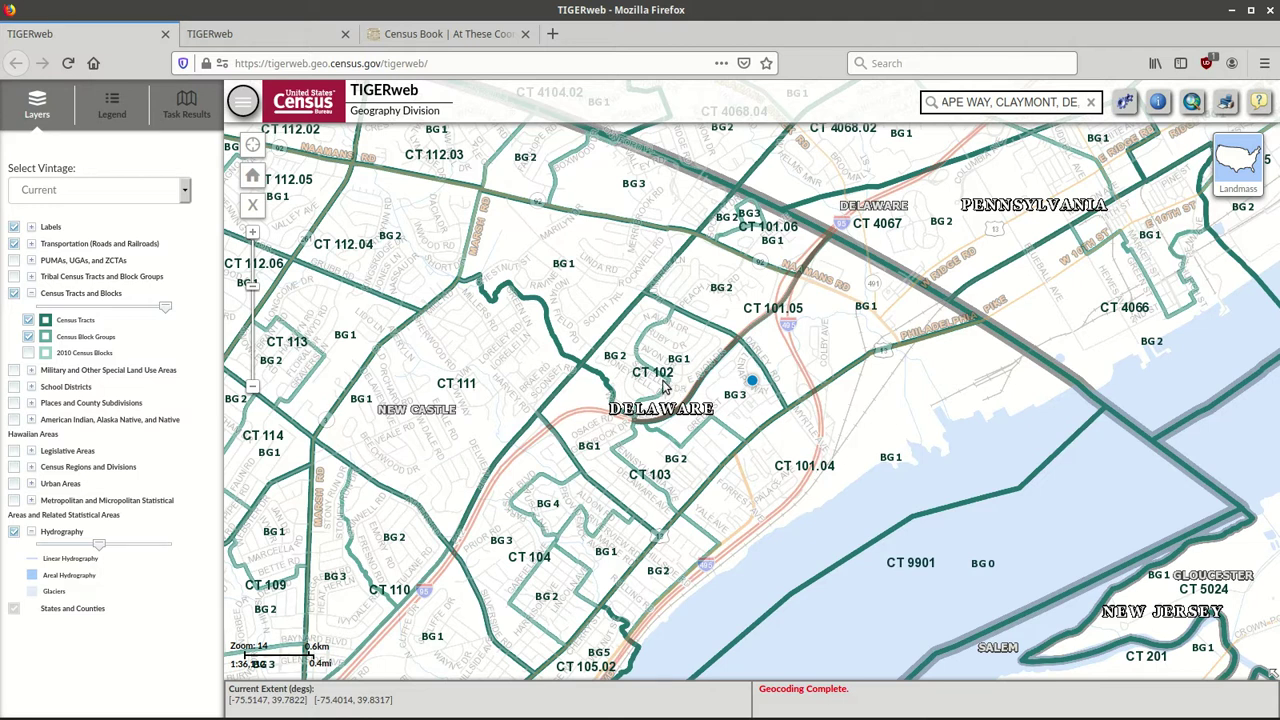
# Uncheck Census Block Groups so only tract boundaries like CT 103 and CT 9901 remain.
pyautogui.click(28, 338)
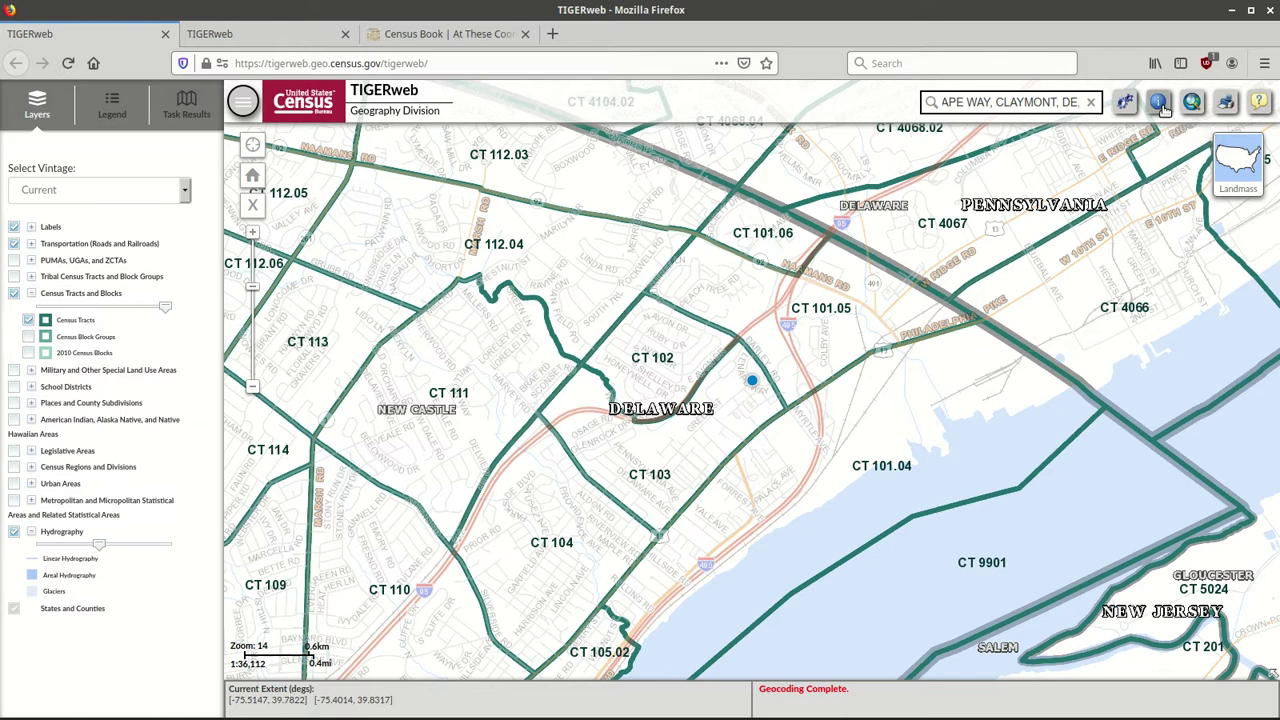
pyautogui.click(1160, 104)
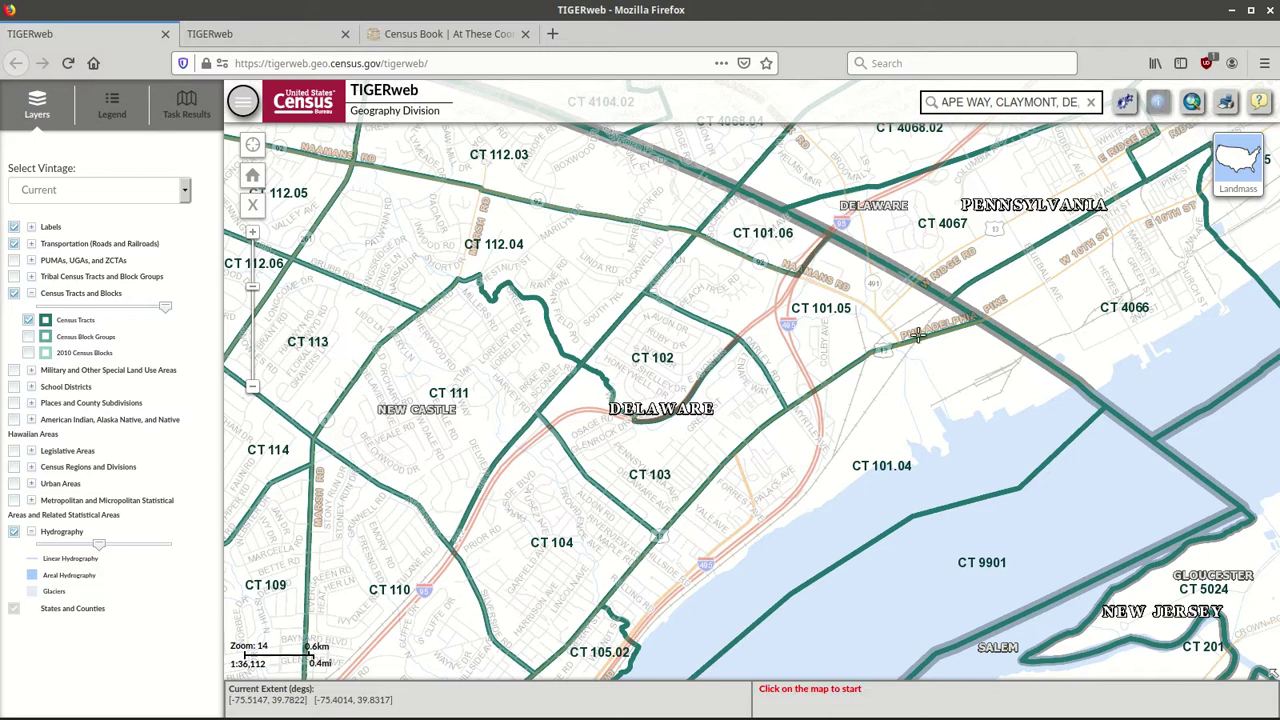
pyautogui.click(667, 452)
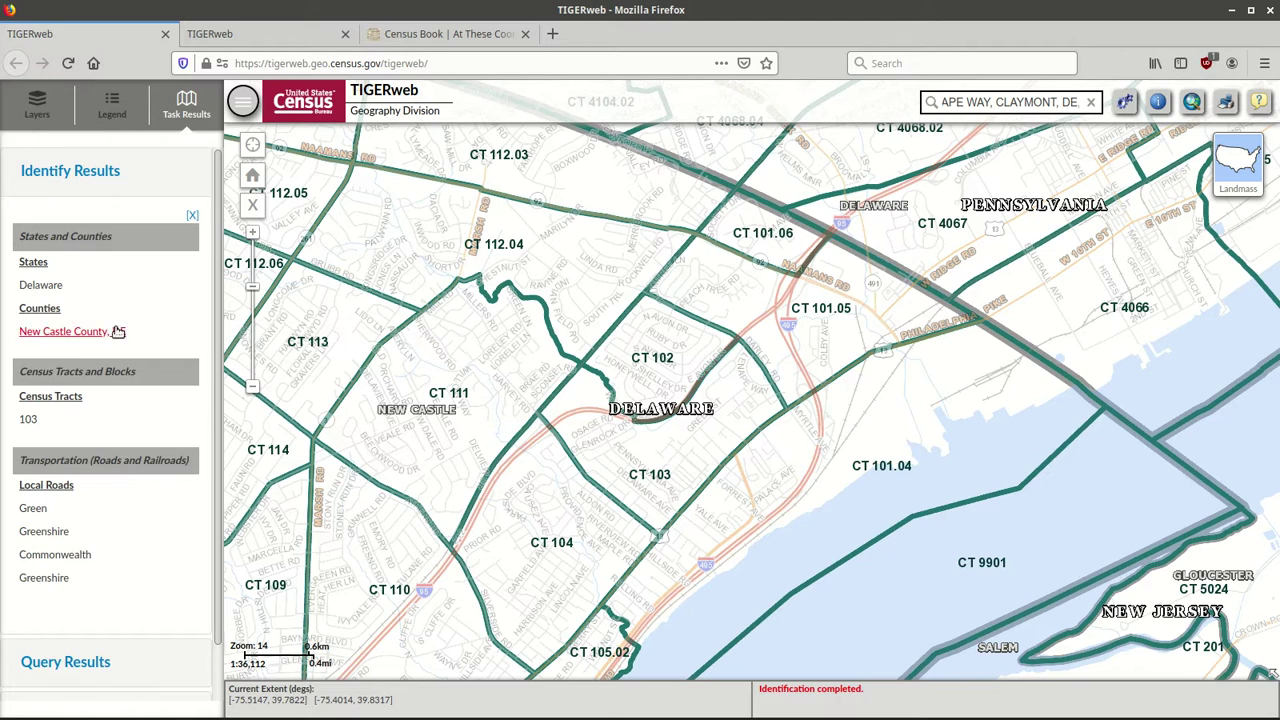
pyautogui.click(27, 420)
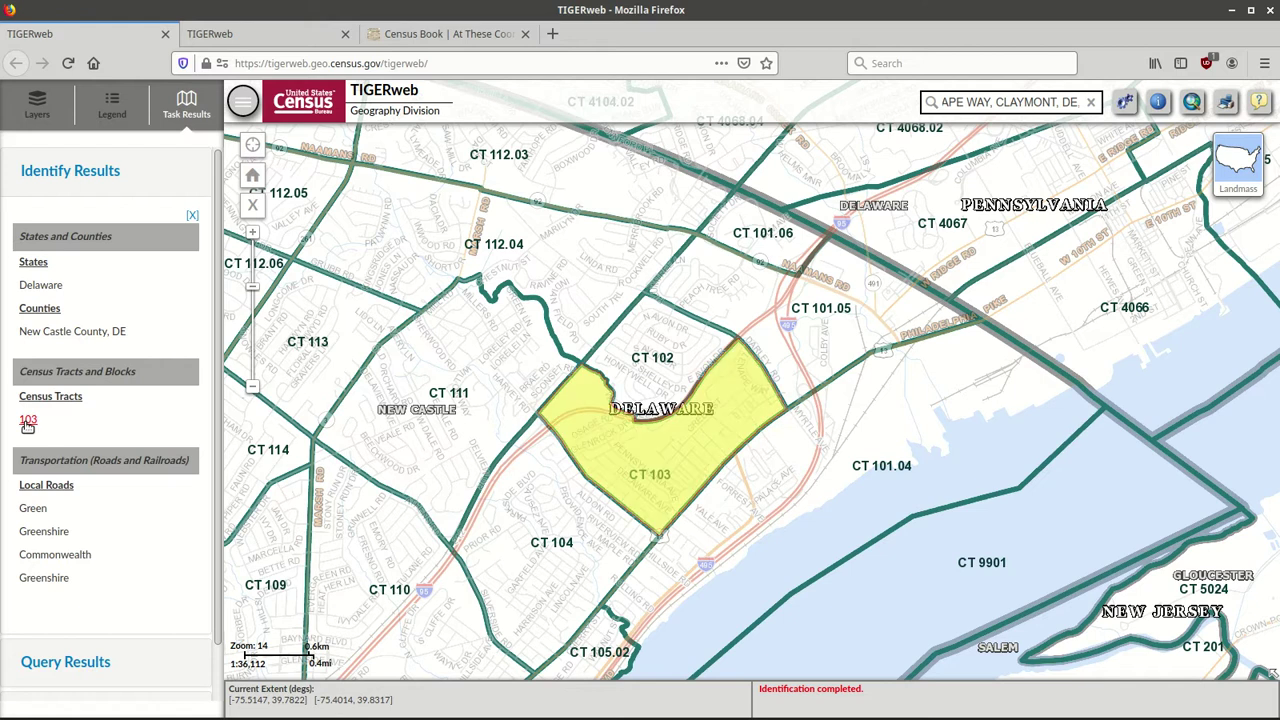
pyautogui.click(27, 420)
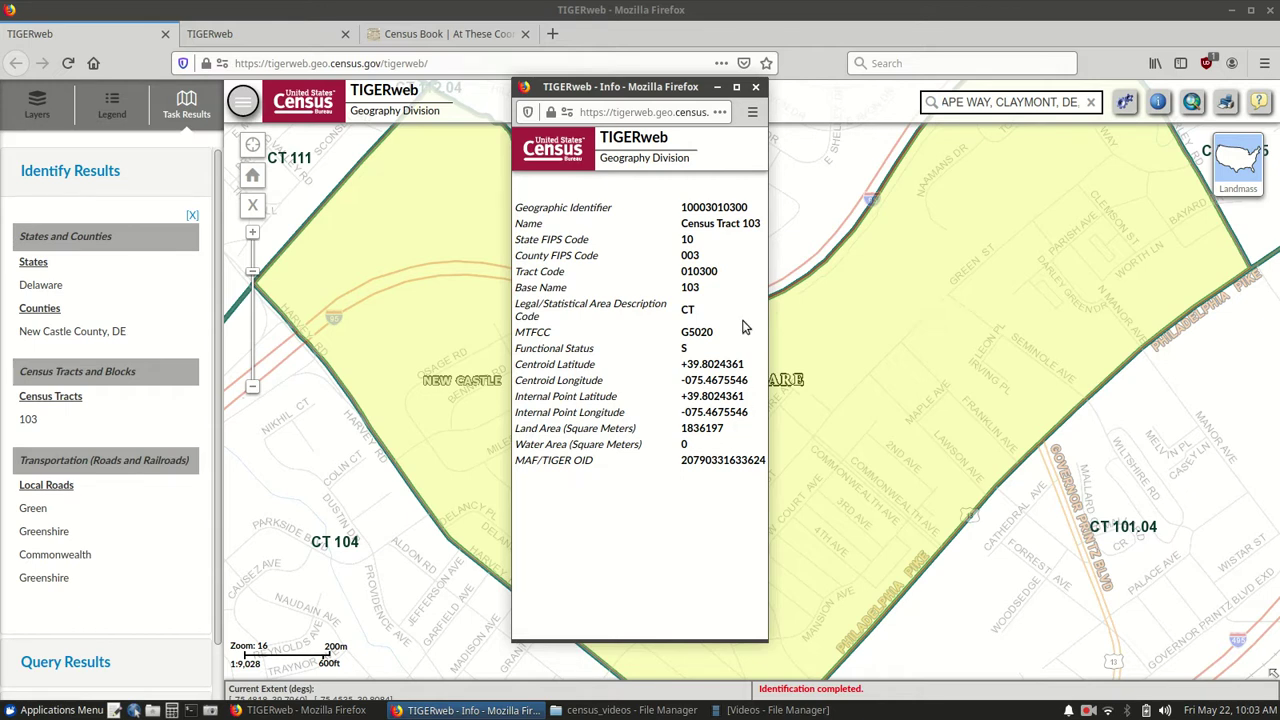
# Close the tract 103 details and zoom out to level 12 across DE, PA and NJ.
pyautogui.click(755, 89)
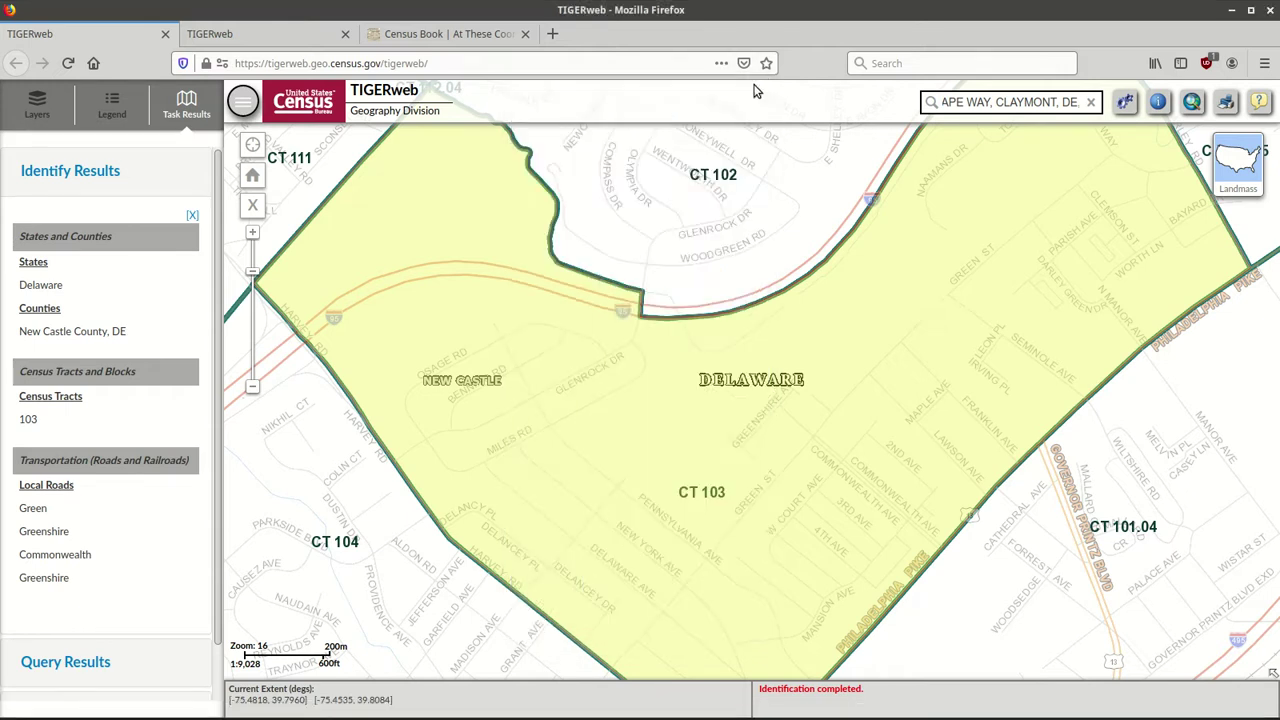
pyautogui.click(255, 389)
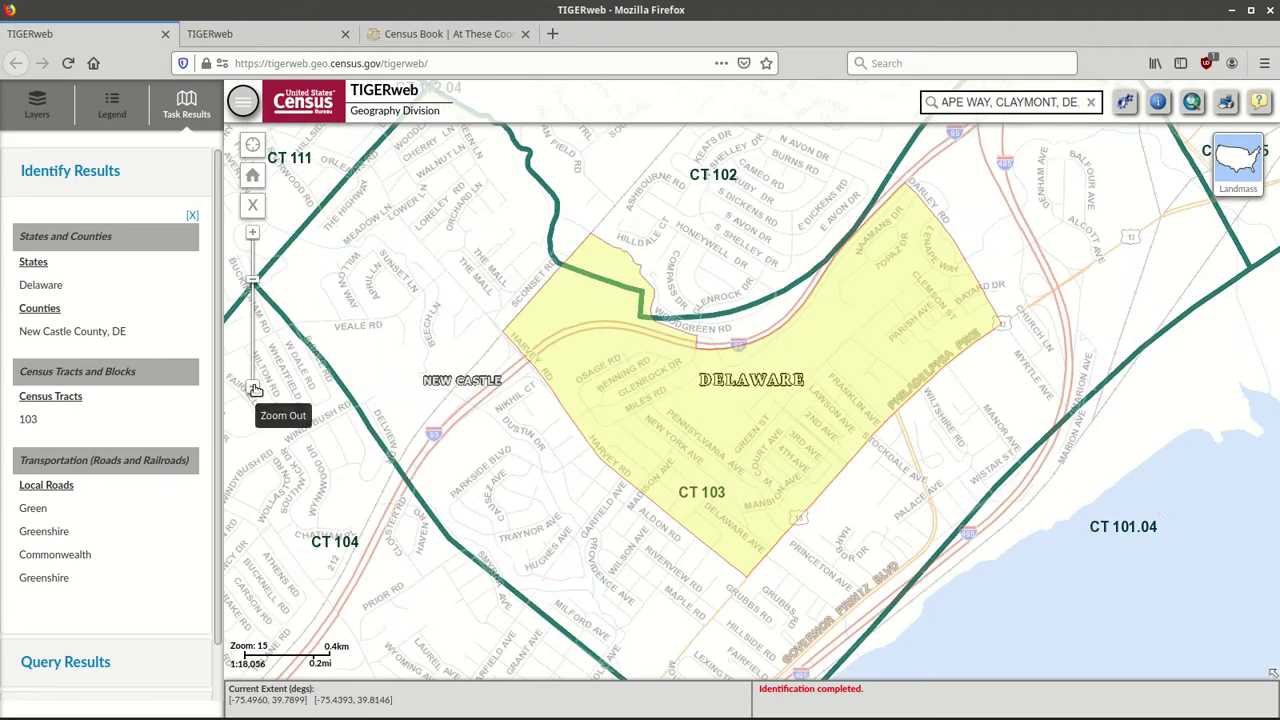
pyautogui.click(255, 389)
pyautogui.click(255, 389)
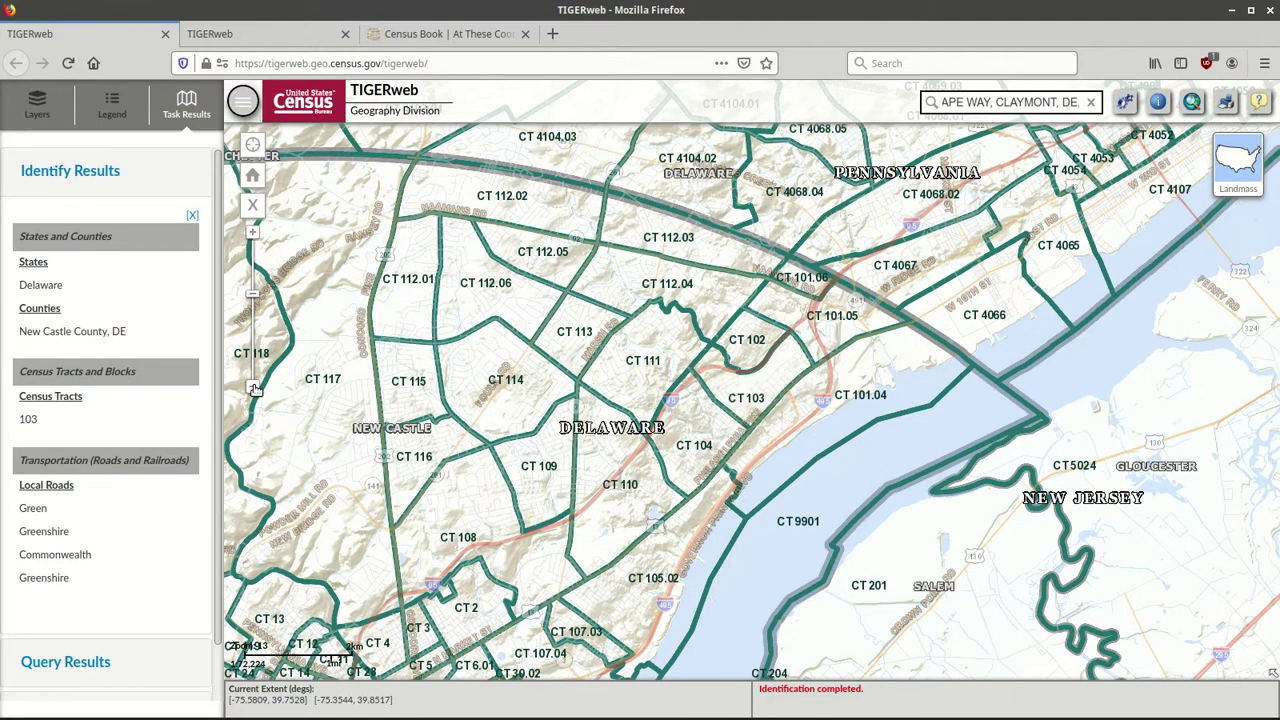
pyautogui.click(255, 389)
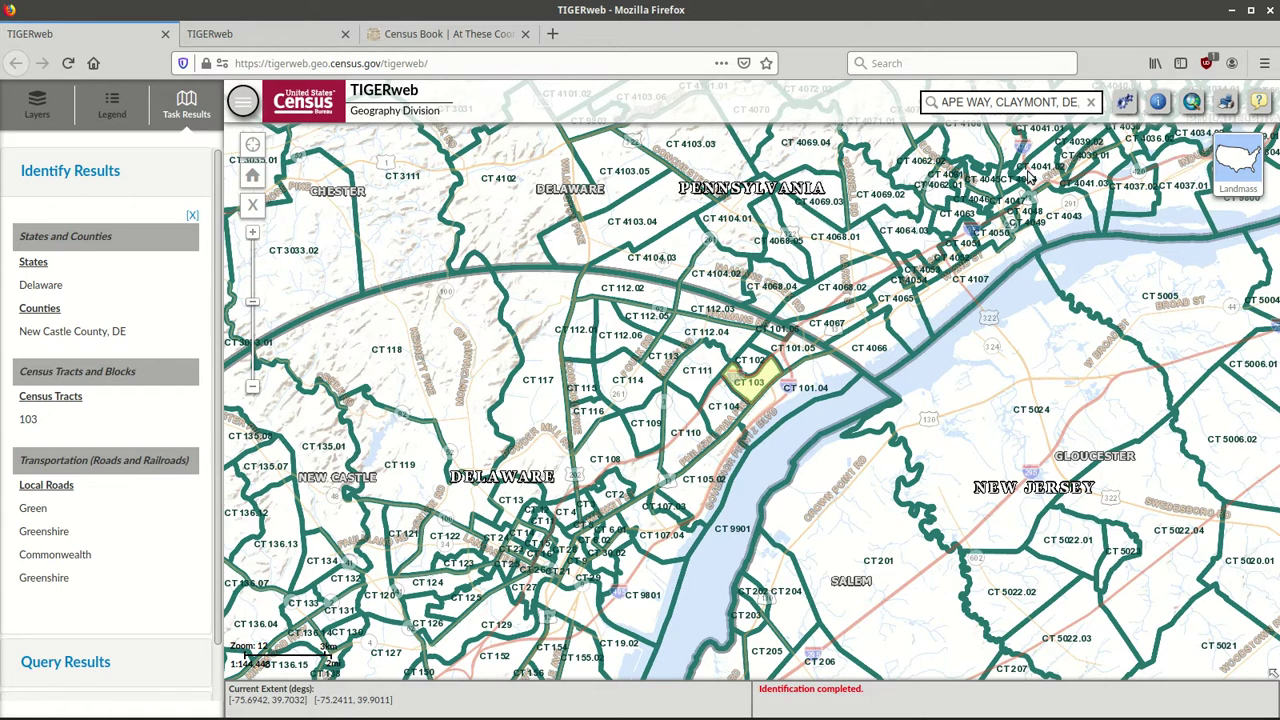
# Hide Census Tracts and show the Places layer with County Subdivisions unchecked.
pyautogui.click(27, 104)
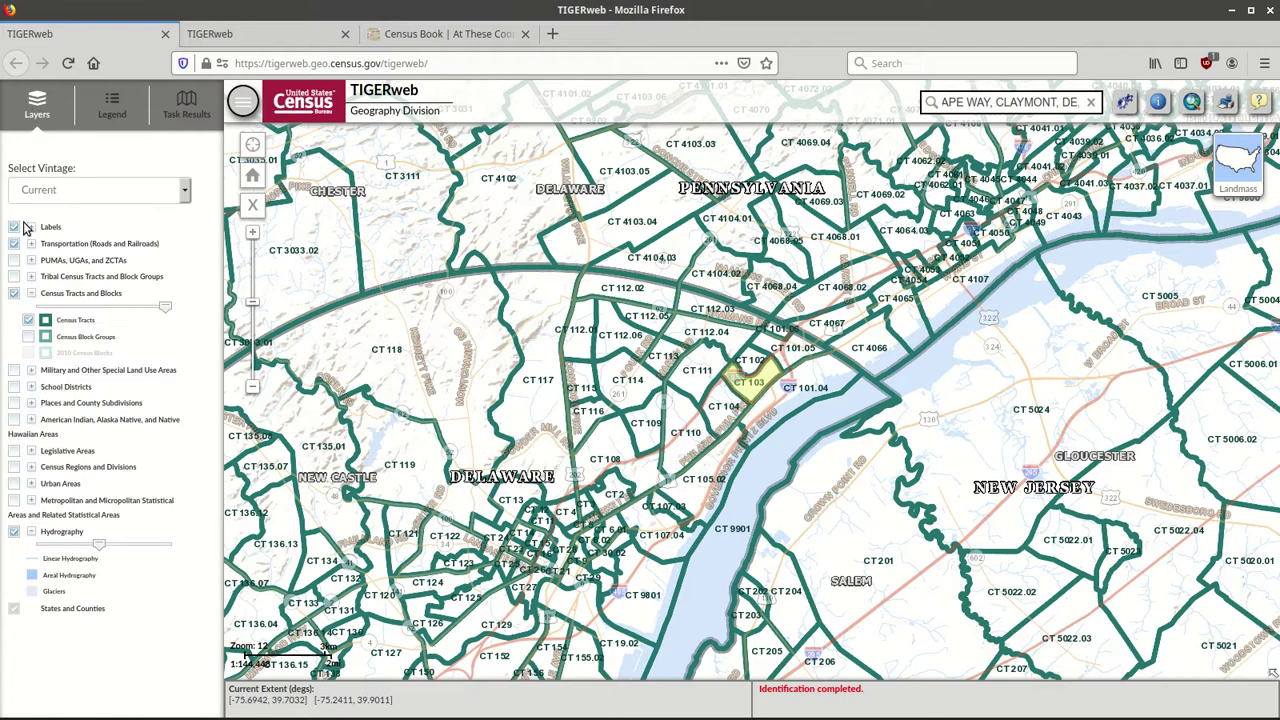
pyautogui.click(14, 294)
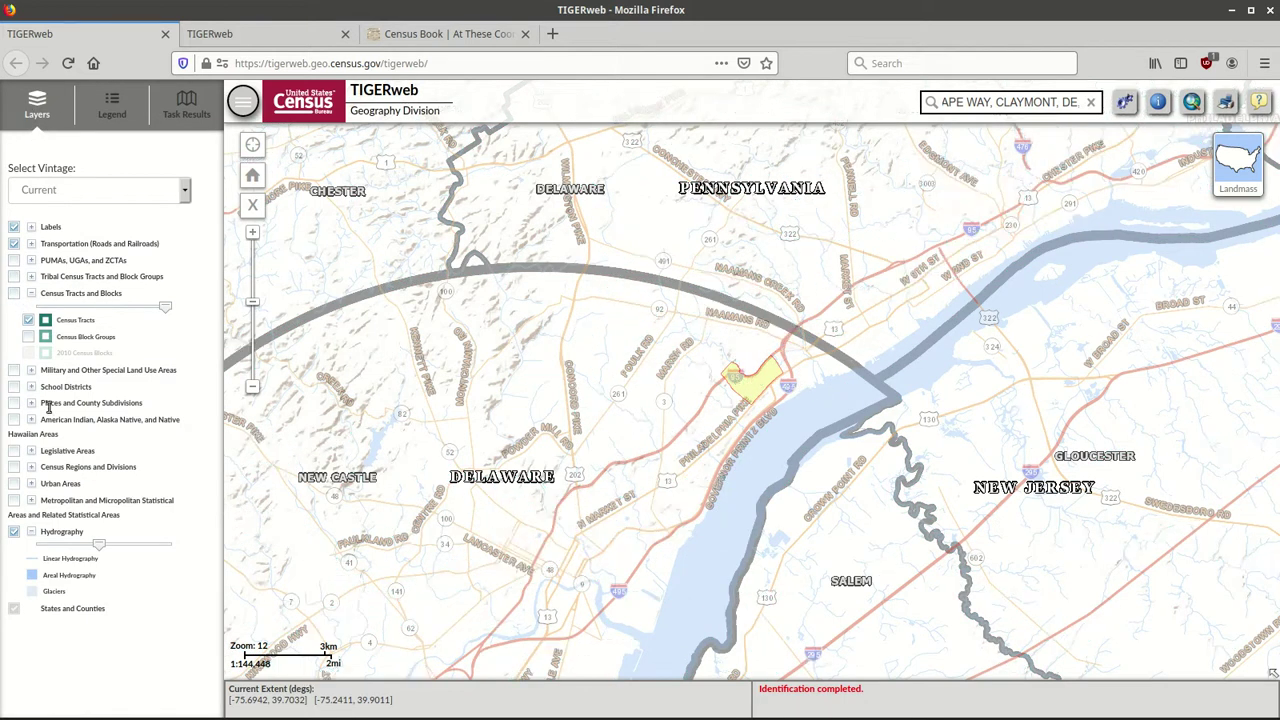
pyautogui.click(14, 403)
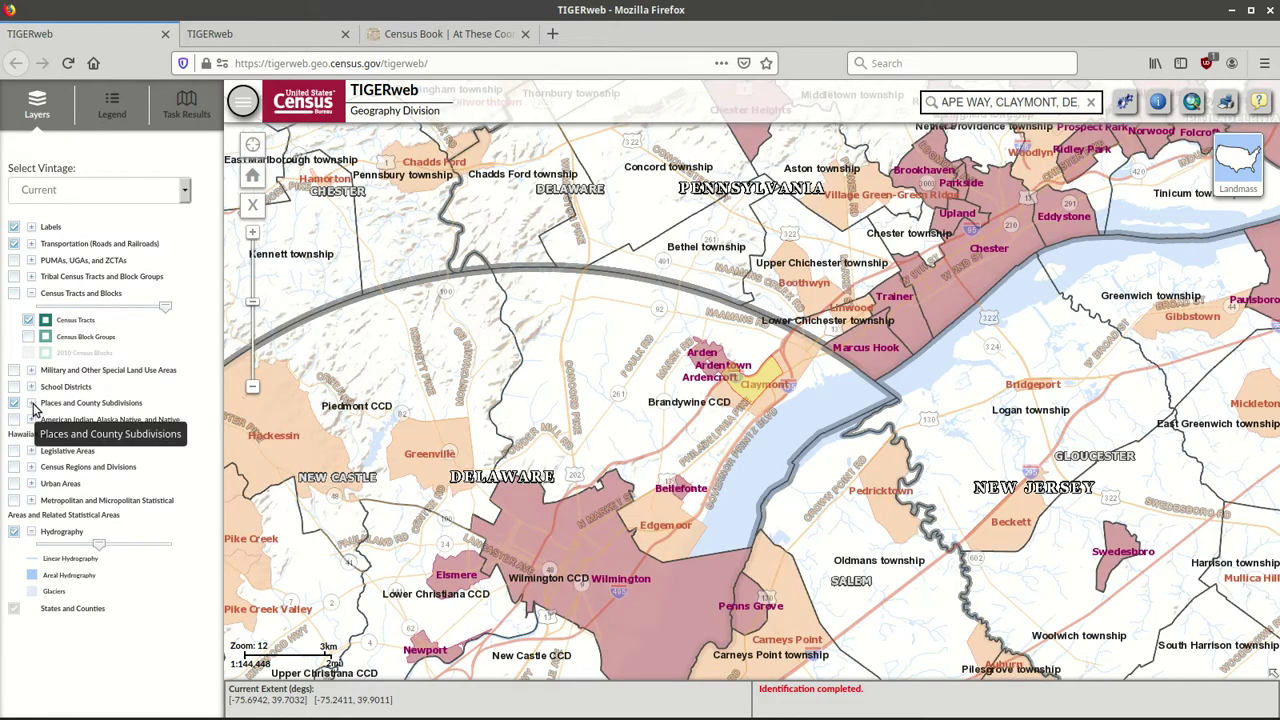
pyautogui.click(31, 404)
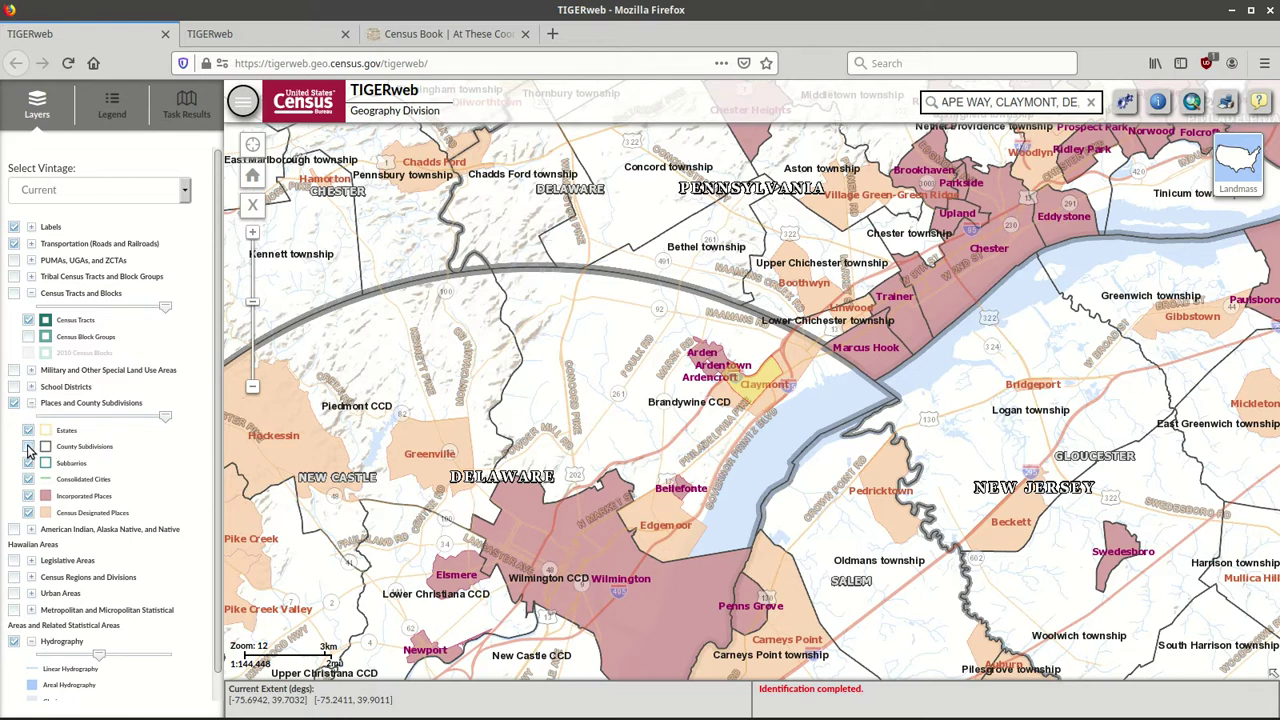
pyautogui.click(29, 448)
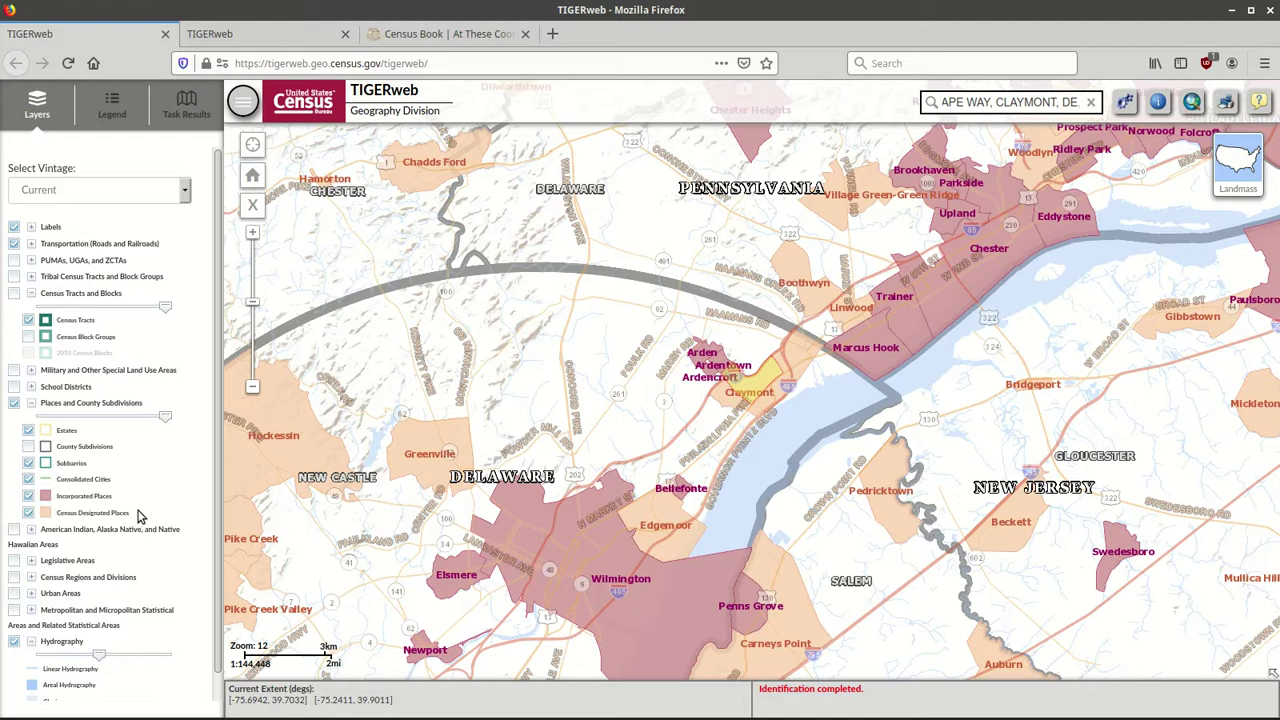
# Hide Incorporated and Census Designated Places and show County Subdivisions like Brandywine CCD.
pyautogui.moveTo(514, 388); pyautogui.dragTo(457, 338)
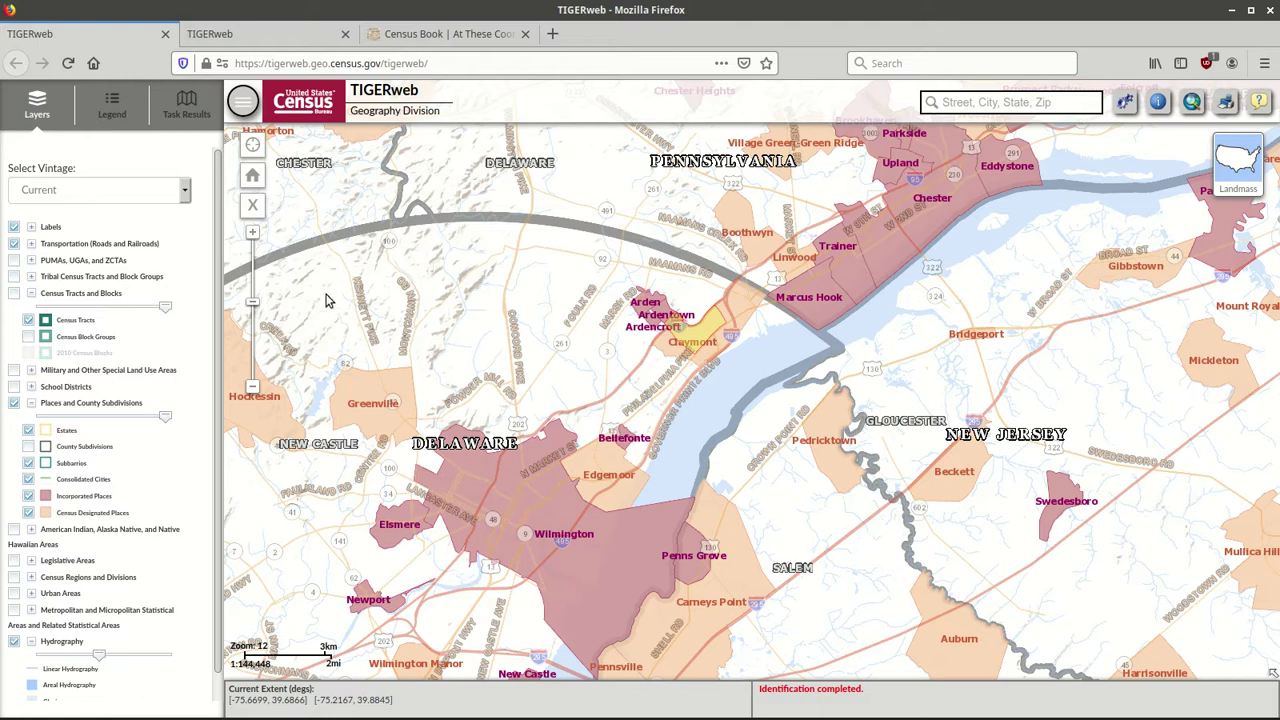
pyautogui.click(28, 496)
pyautogui.click(28, 511)
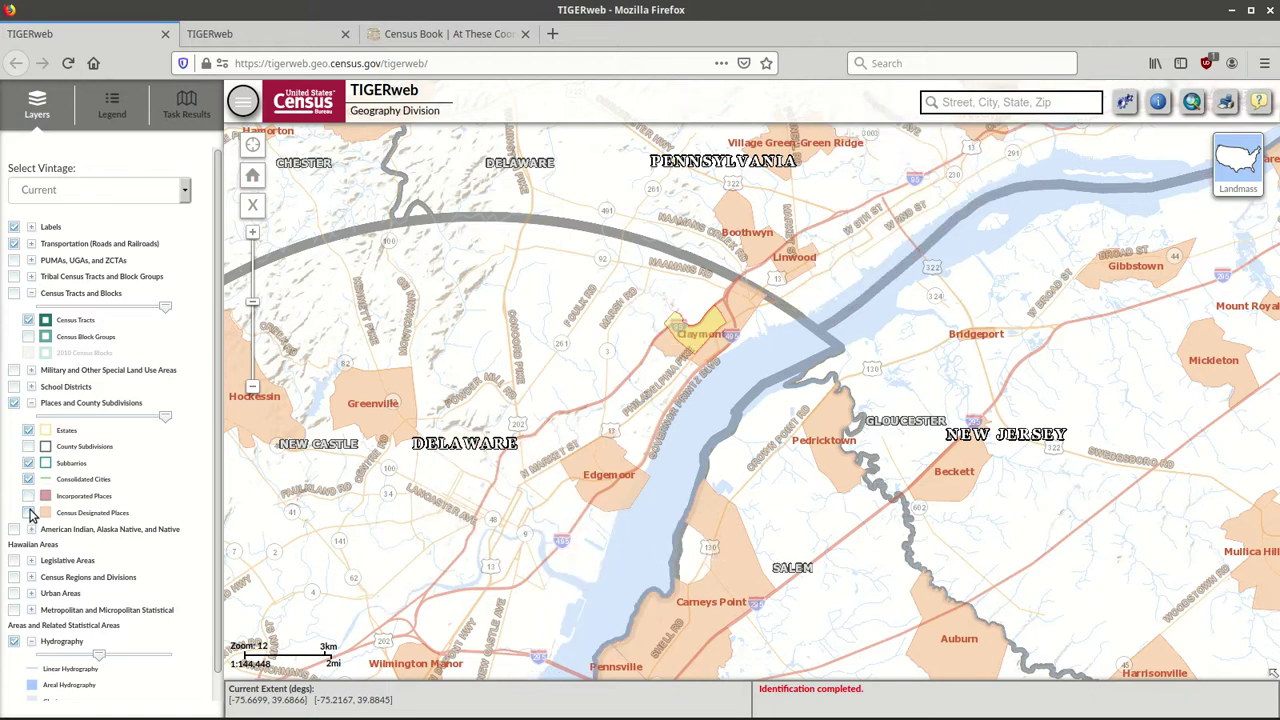
pyautogui.click(28, 446)
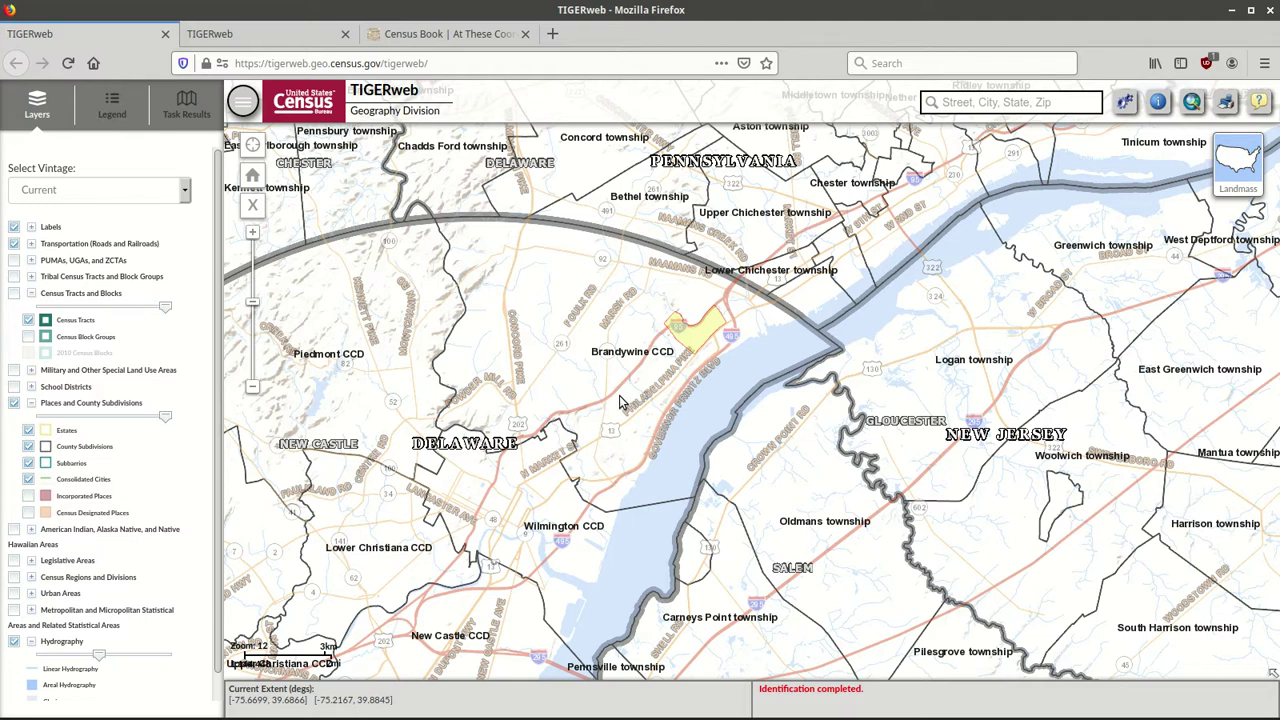
# Pan the map to centre Claymont in Brandywine CCD beside Wilmington and Lower Christiana CCDs.
pyautogui.moveTo(714, 232); pyautogui.dragTo(590, 490)
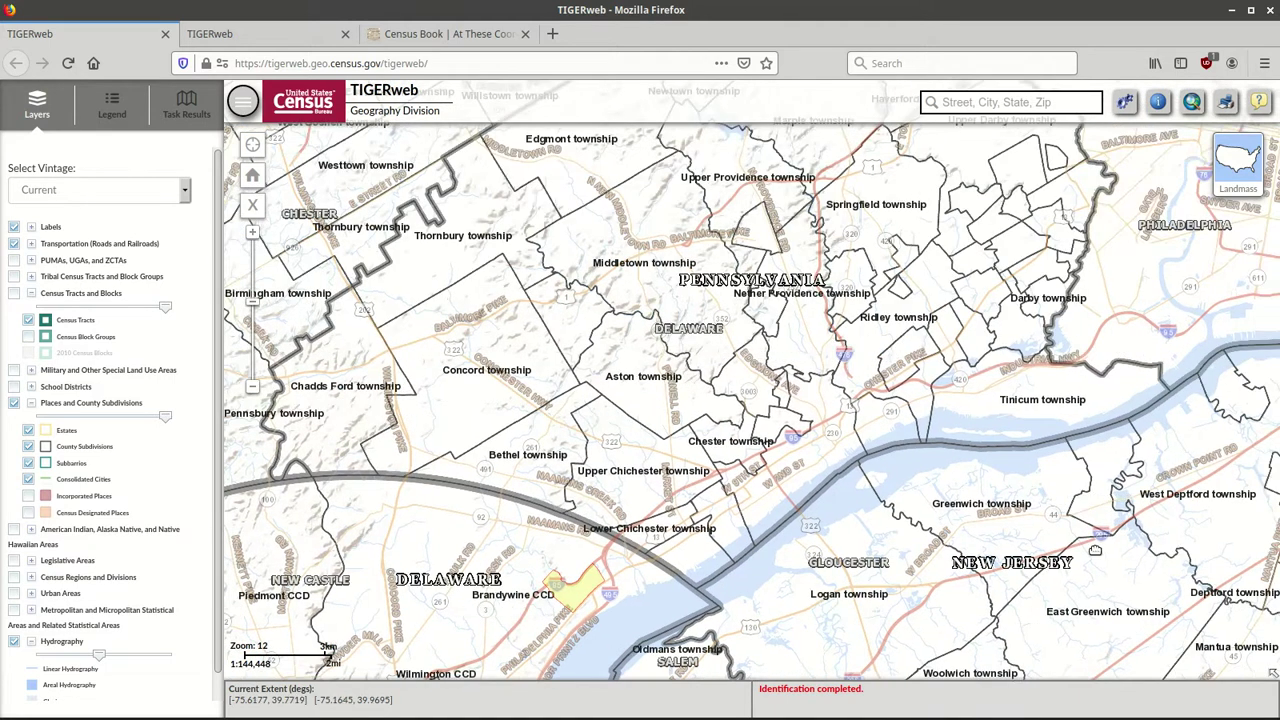
pyautogui.moveTo(1092, 548); pyautogui.dragTo(878, 468)
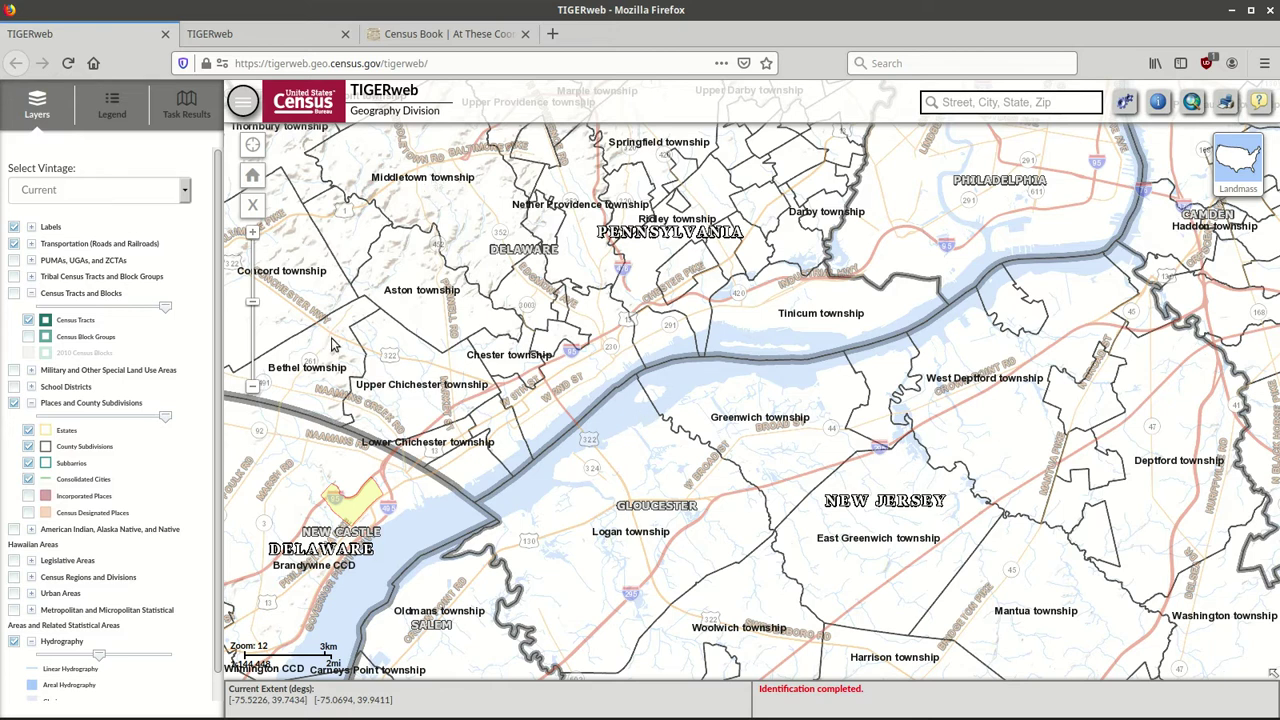
pyautogui.moveTo(988, 222); pyautogui.dragTo(882, 471)
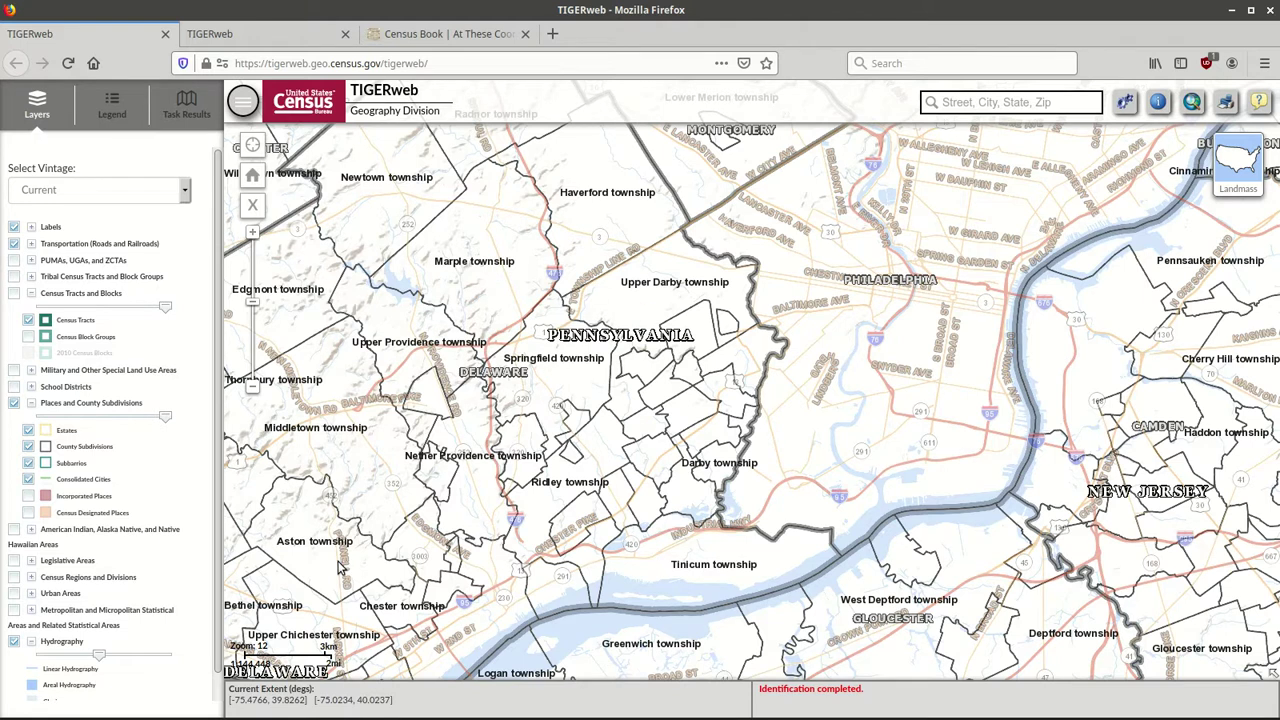
pyautogui.moveTo(340, 565); pyautogui.dragTo(846, 163)
pyautogui.moveTo(642, 421); pyautogui.dragTo(668, 401)
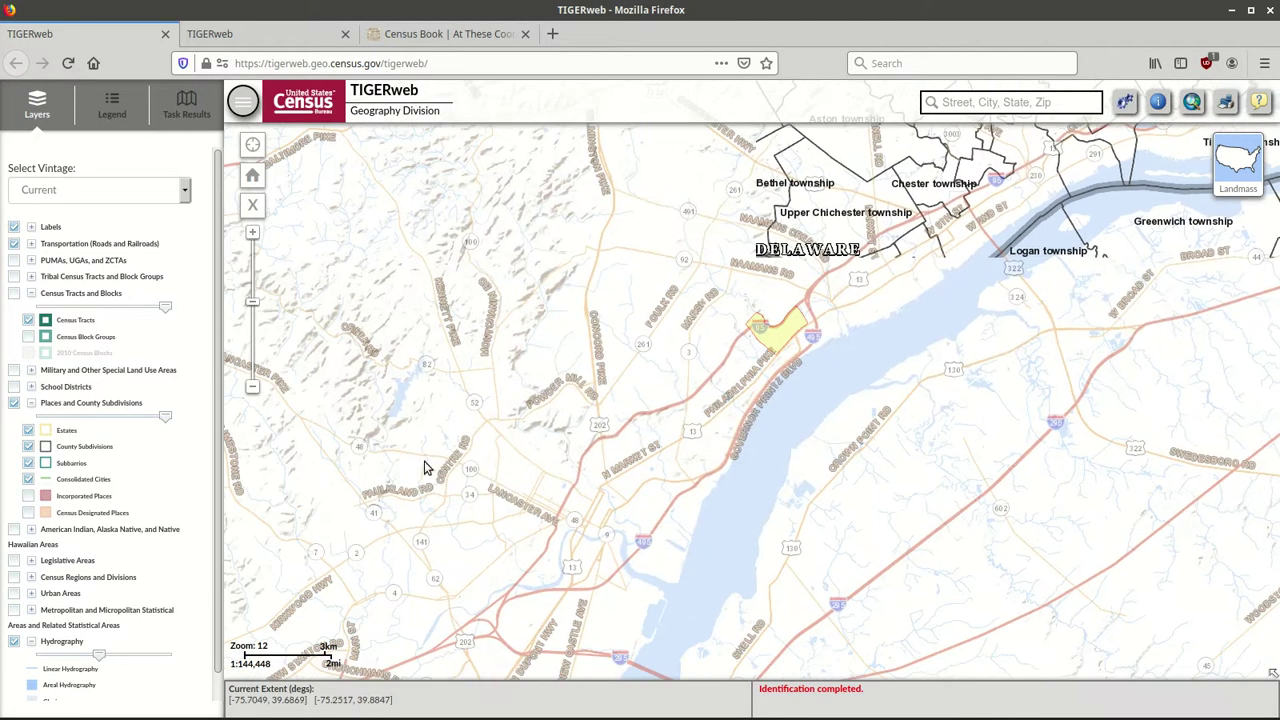
pyautogui.moveTo(428, 468); pyautogui.dragTo(572, 376)
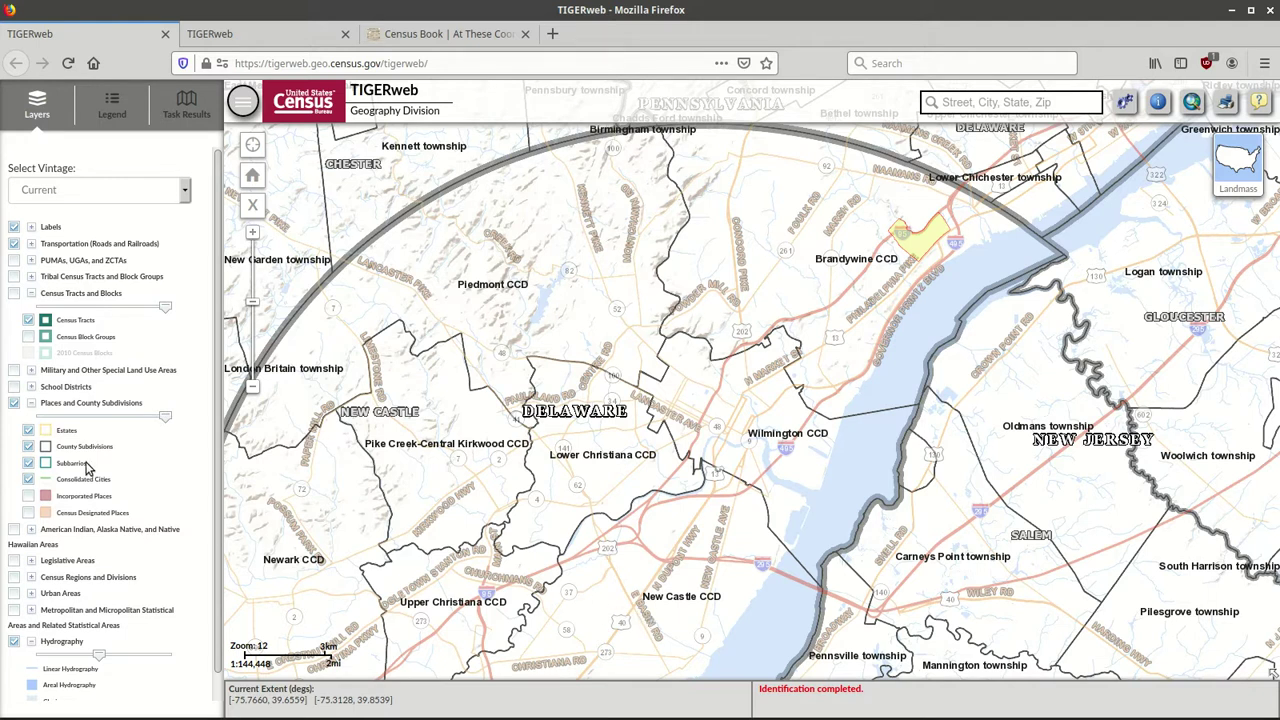
# Replace places and subdivisions with 2010 ZCTAs only, showing 19703, 19810 and 19809.
pyautogui.click(13, 403)
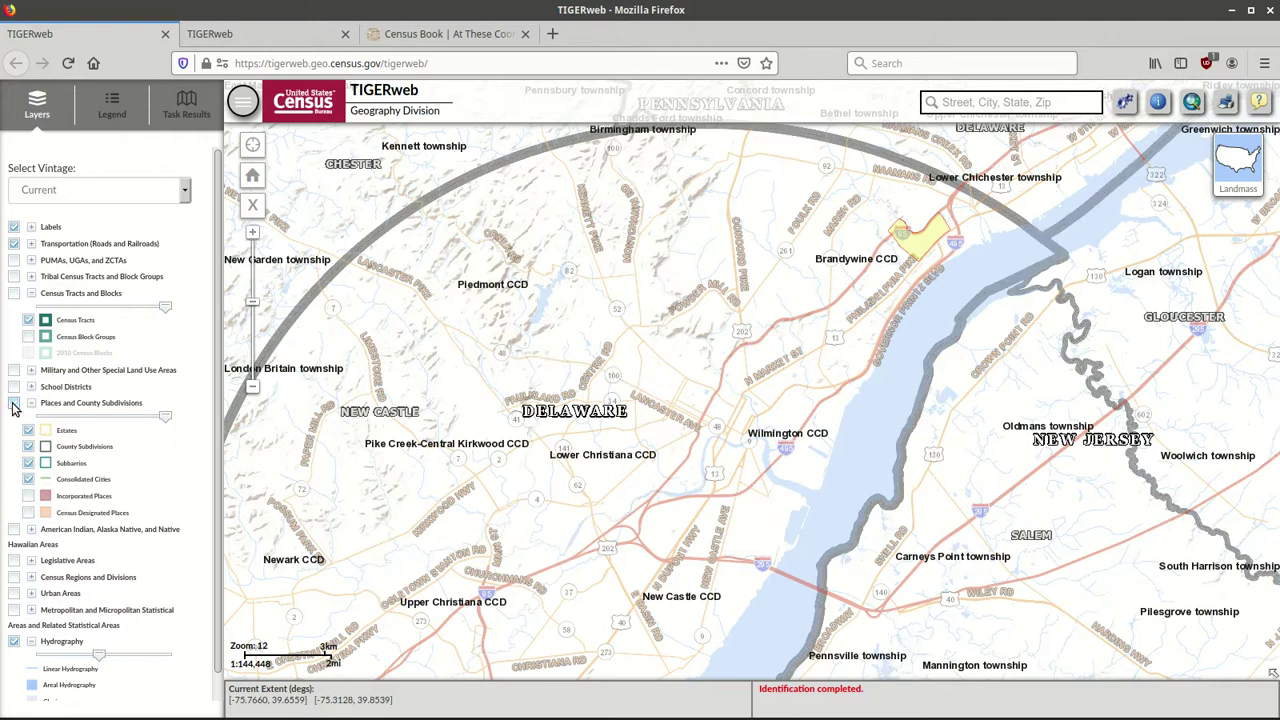
pyautogui.click(14, 261)
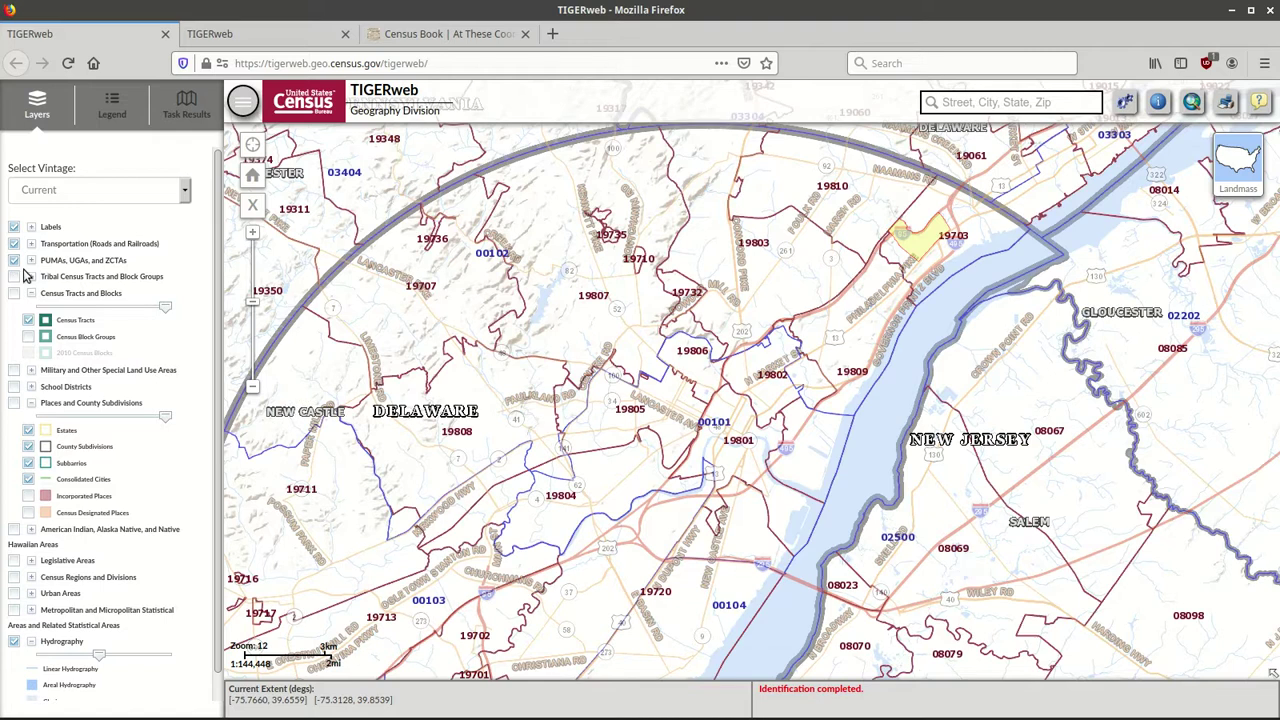
pyautogui.click(31, 261)
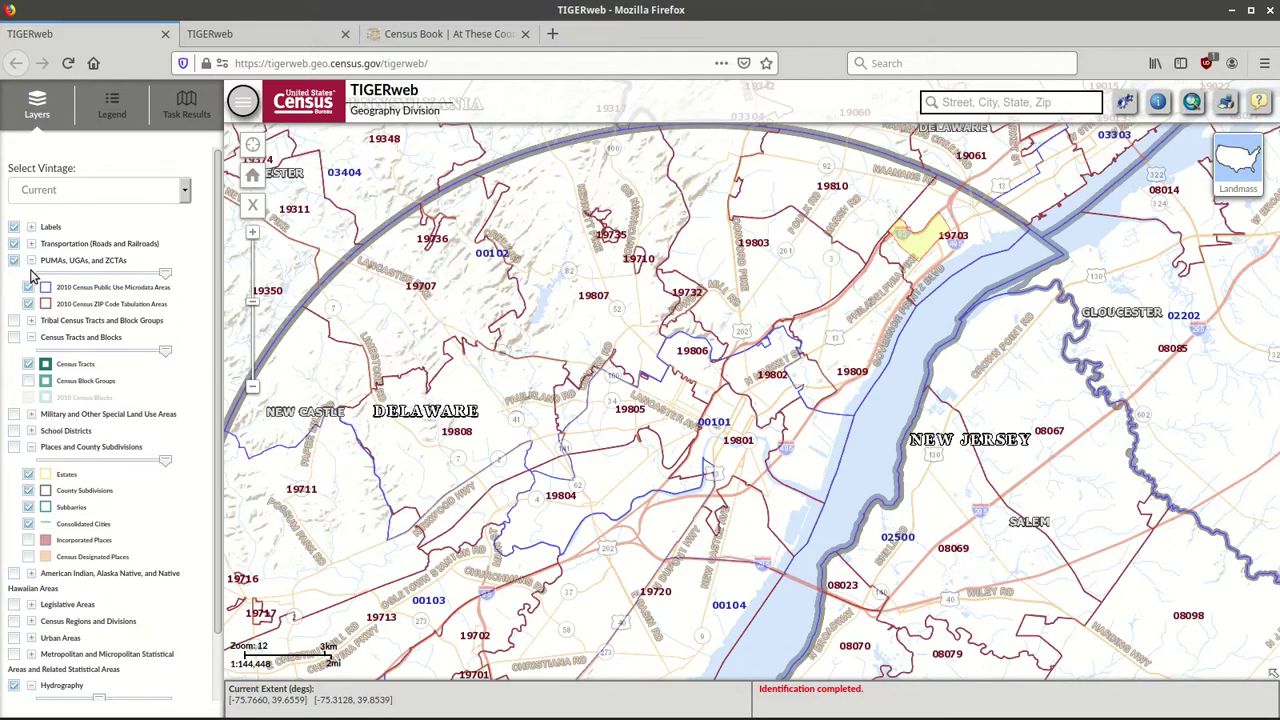
pyautogui.click(28, 288)
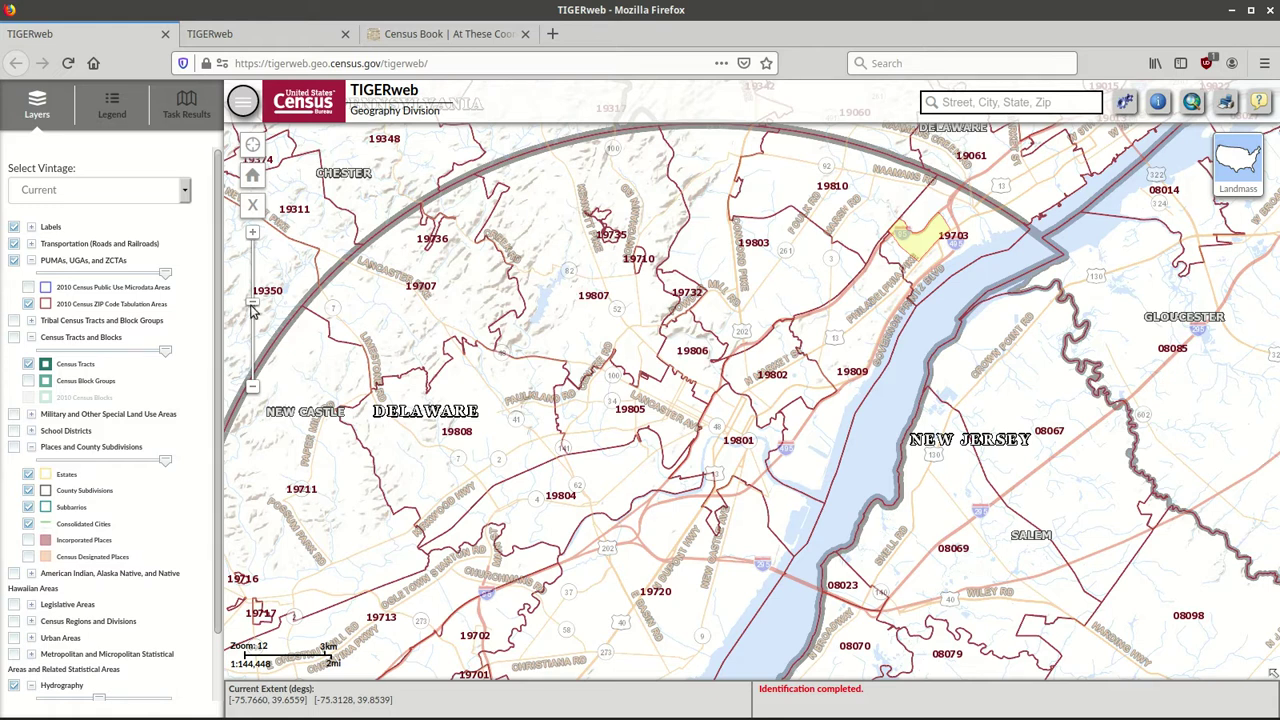
# Centre Philadelphia, swap 2010 ZCTAs for 2010 PUMAs, and zoom out to level 11.
pyautogui.moveTo(674, 295); pyautogui.dragTo(492, 582)
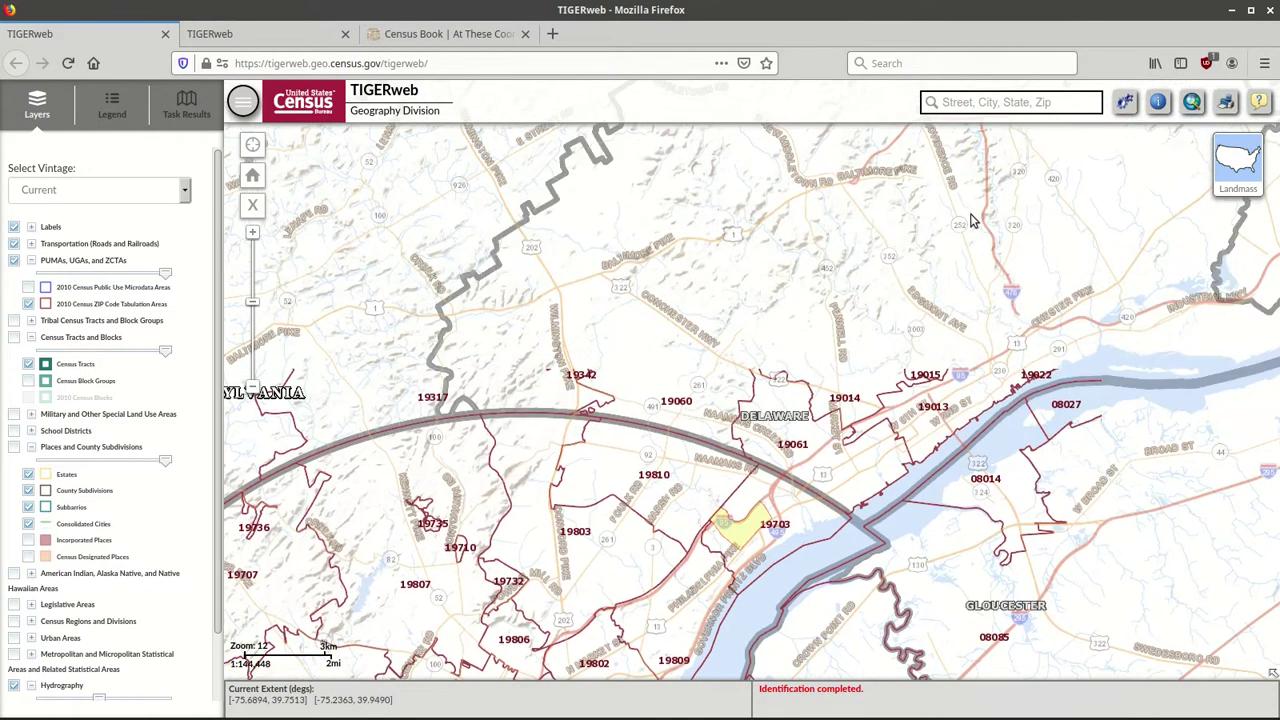
pyautogui.moveTo(960, 235); pyautogui.dragTo(620, 430)
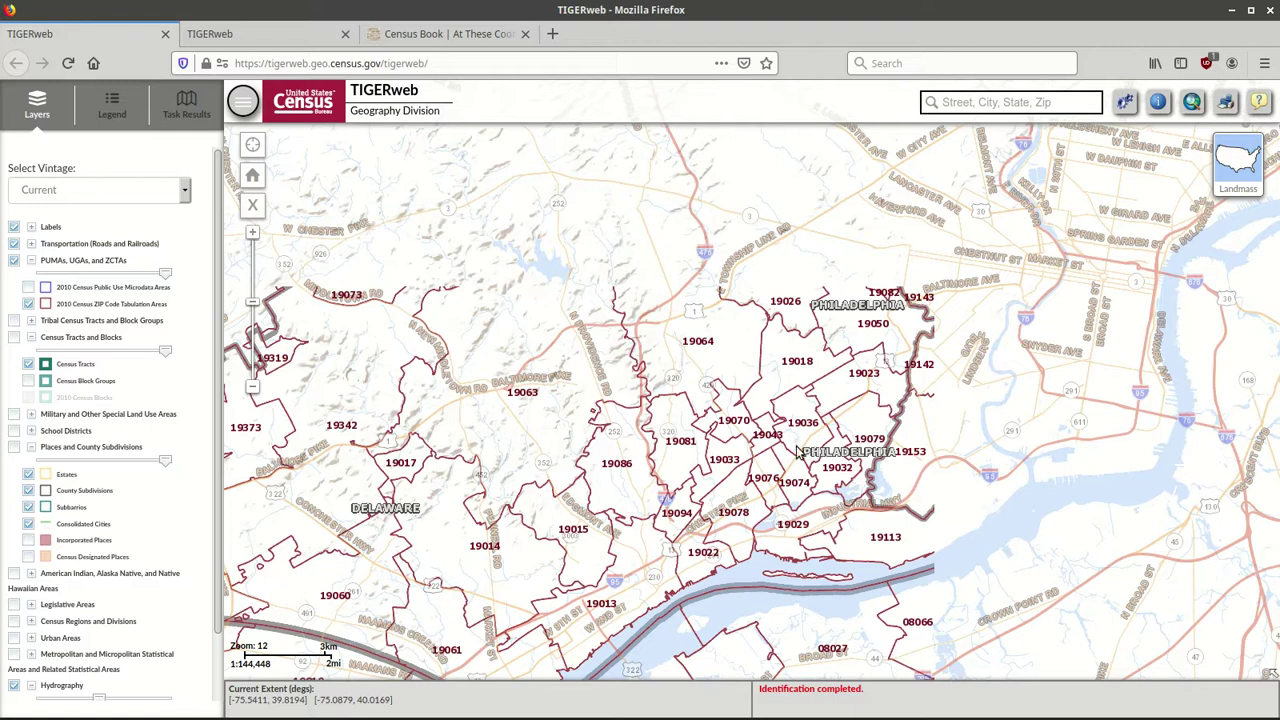
pyautogui.moveTo(1088, 408); pyautogui.dragTo(750, 484)
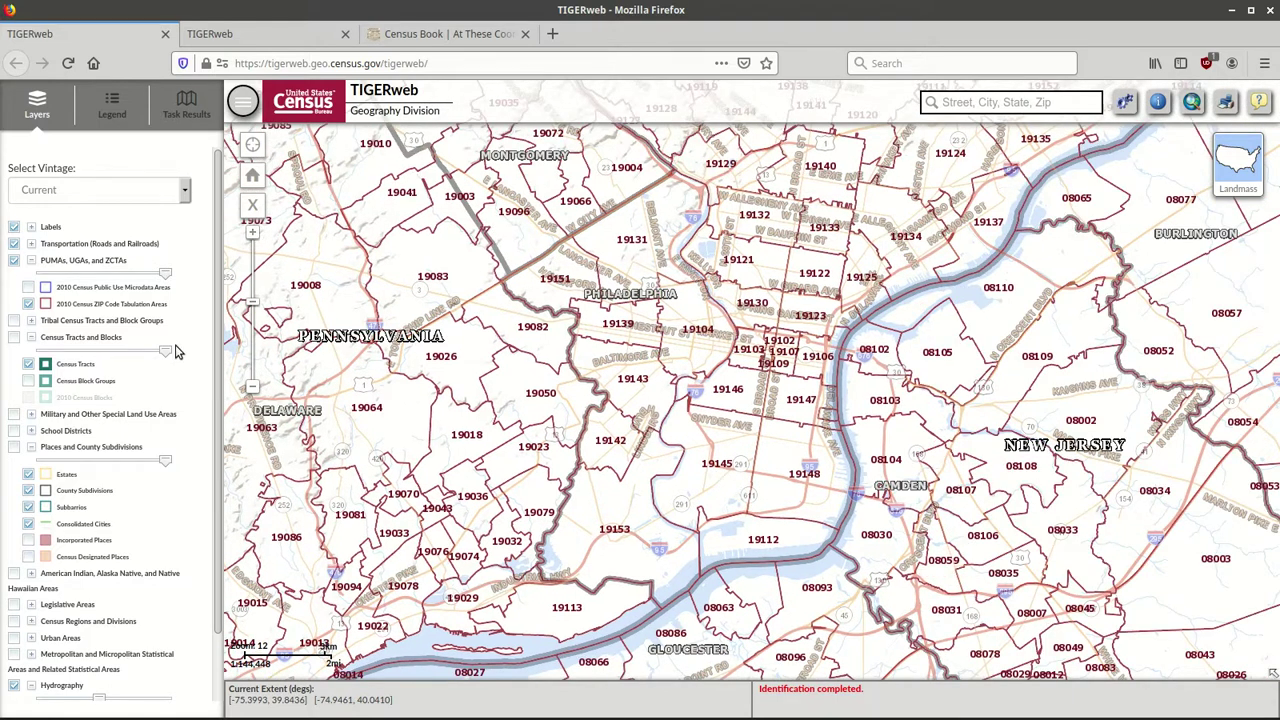
pyautogui.click(29, 304)
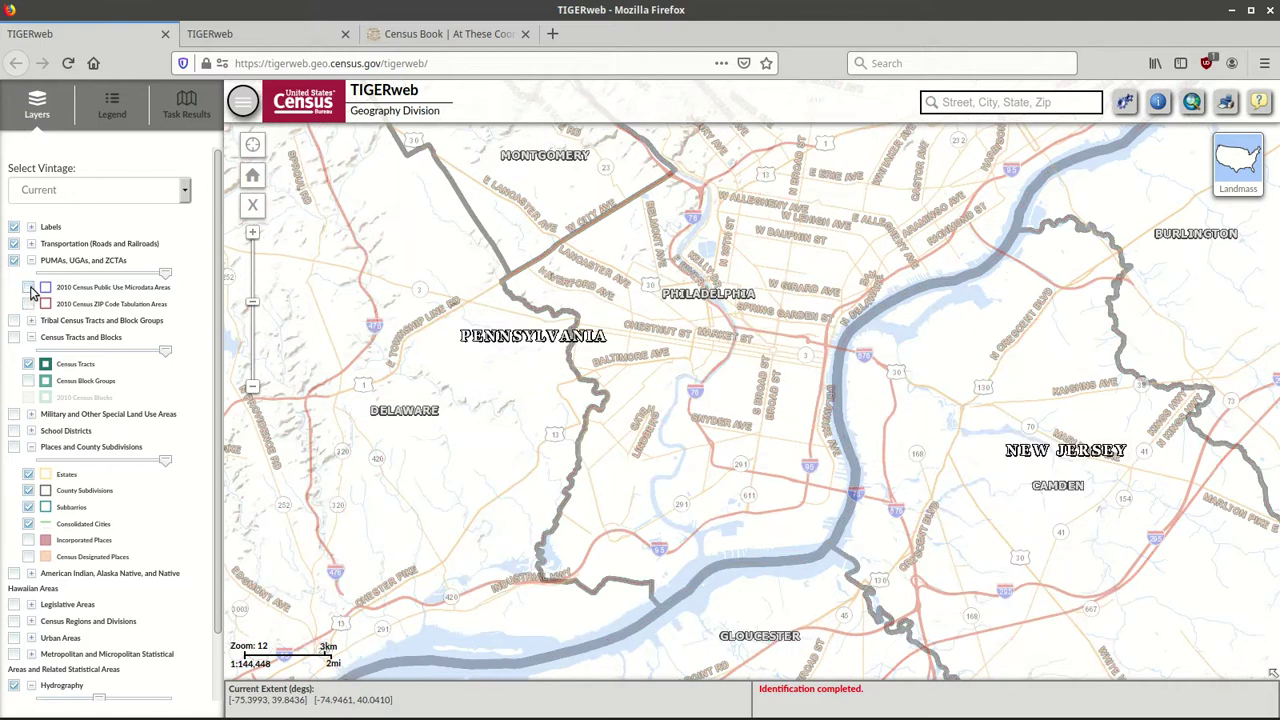
pyautogui.click(29, 288)
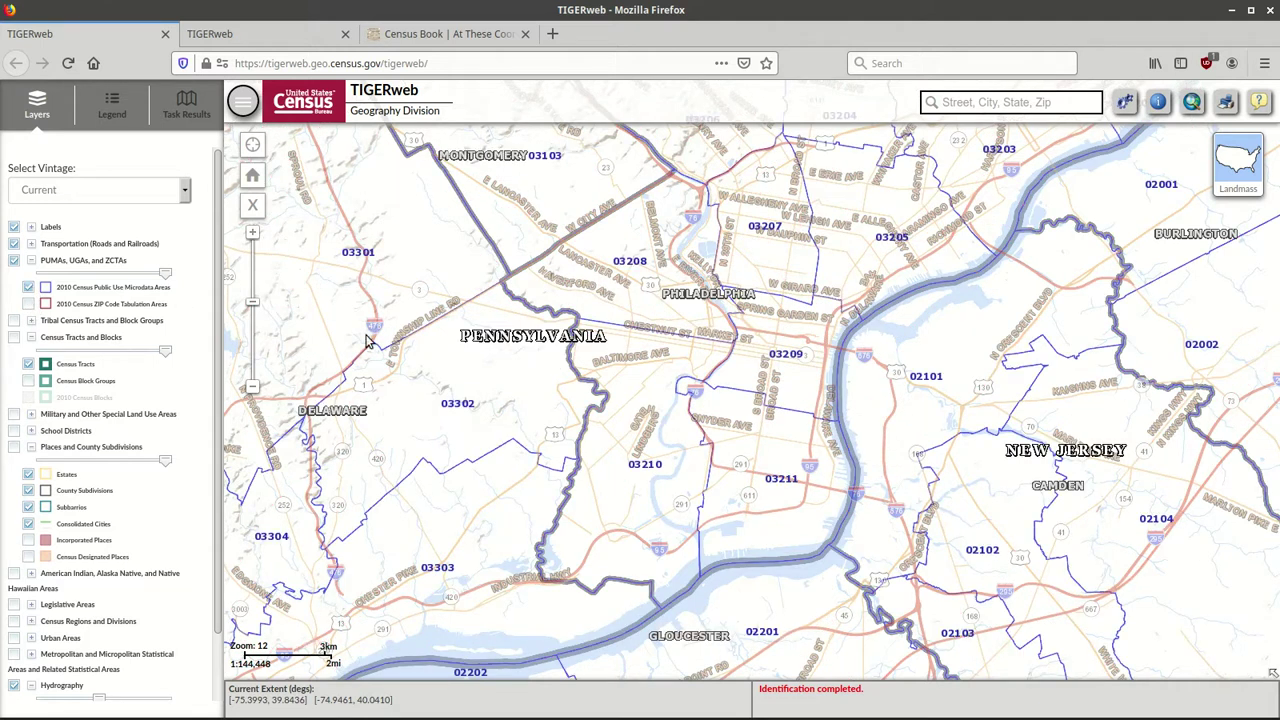
pyautogui.click(253, 389)
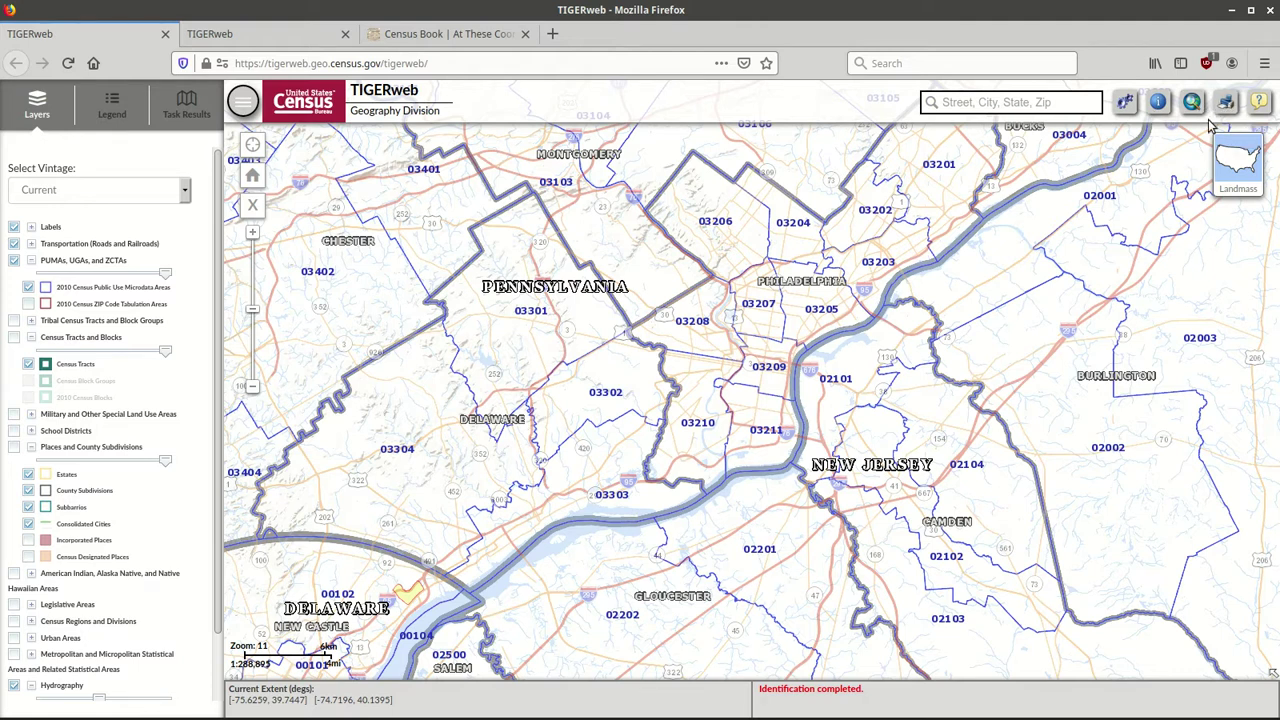
pyautogui.click(1235, 112)
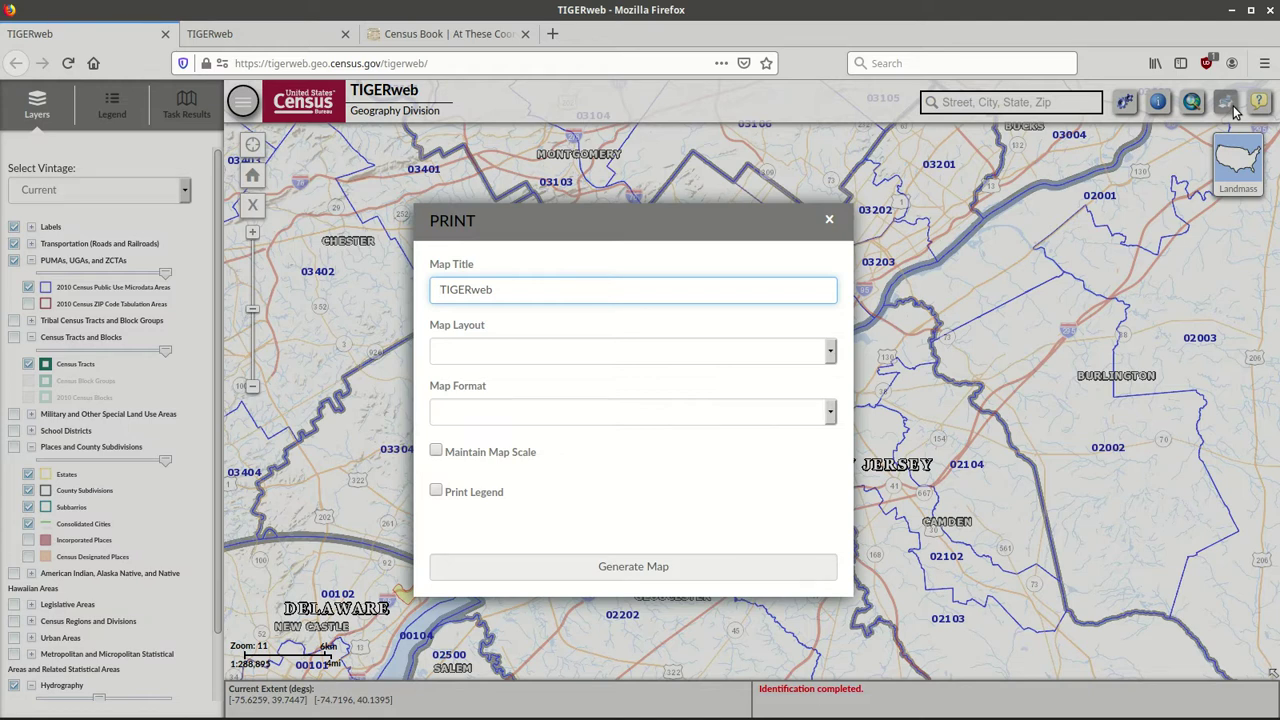
pyautogui.click(829, 222)
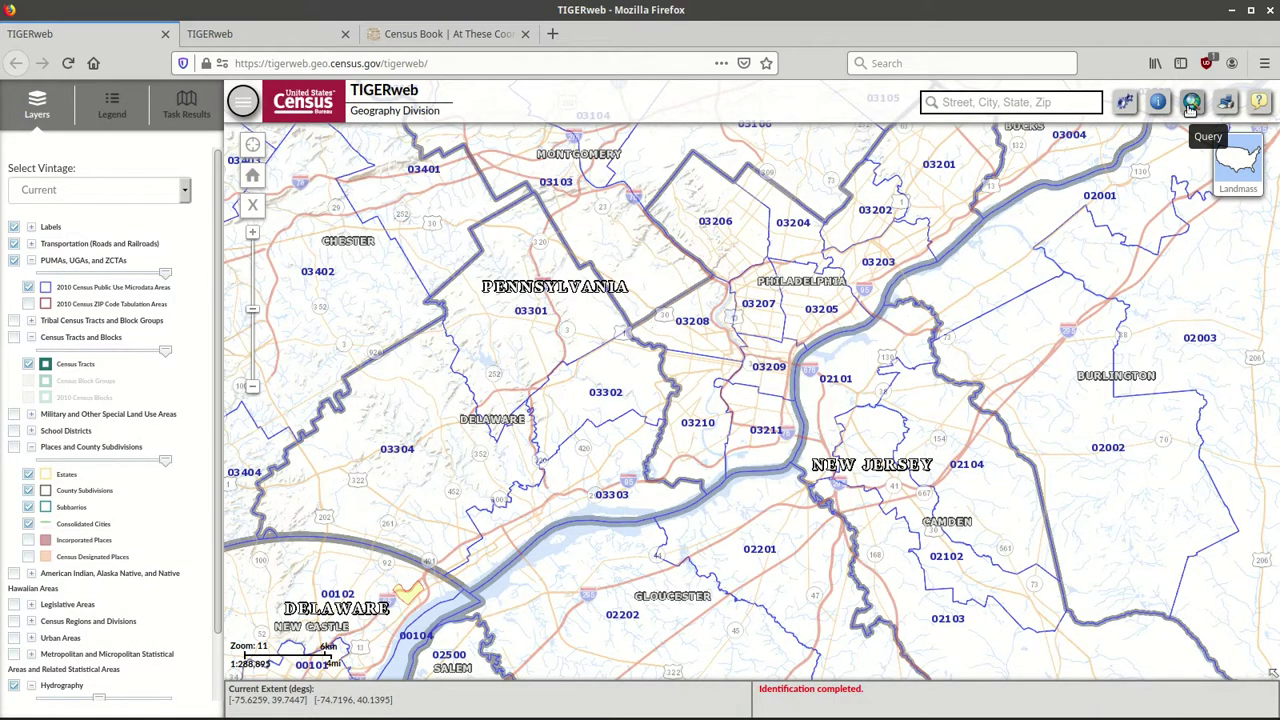
pyautogui.click(1190, 104)
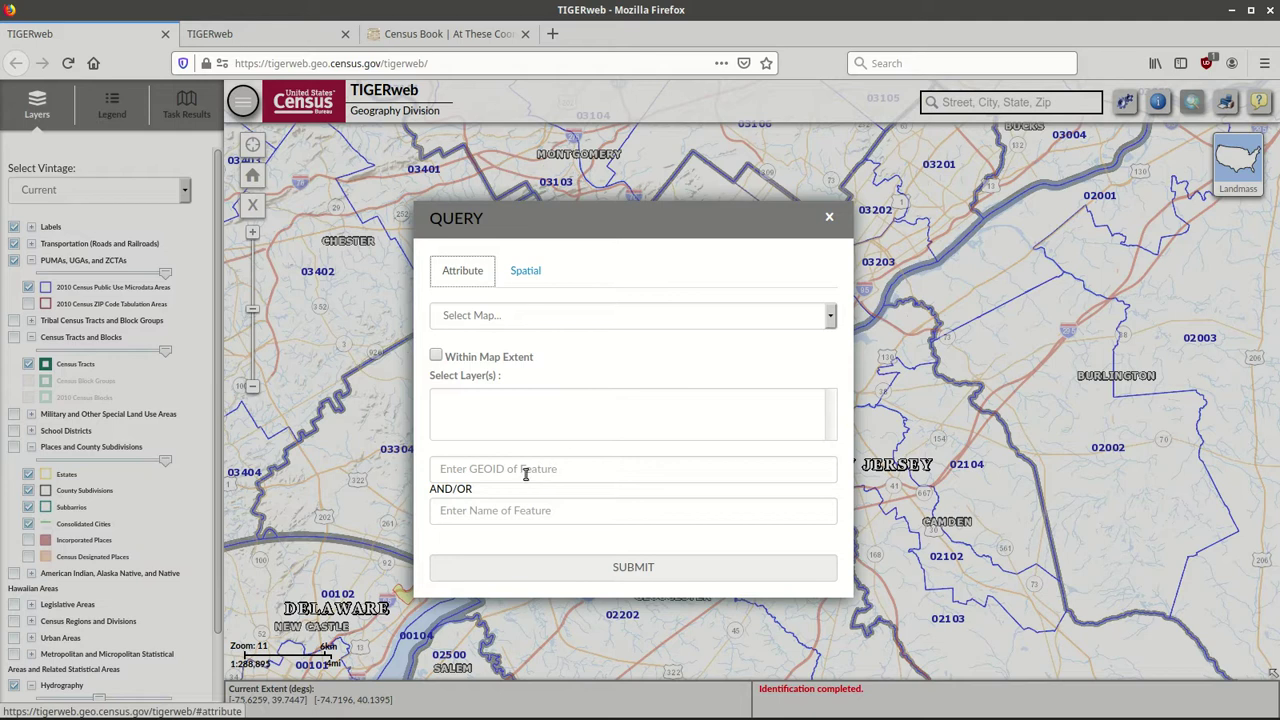
pyautogui.click(829, 217)
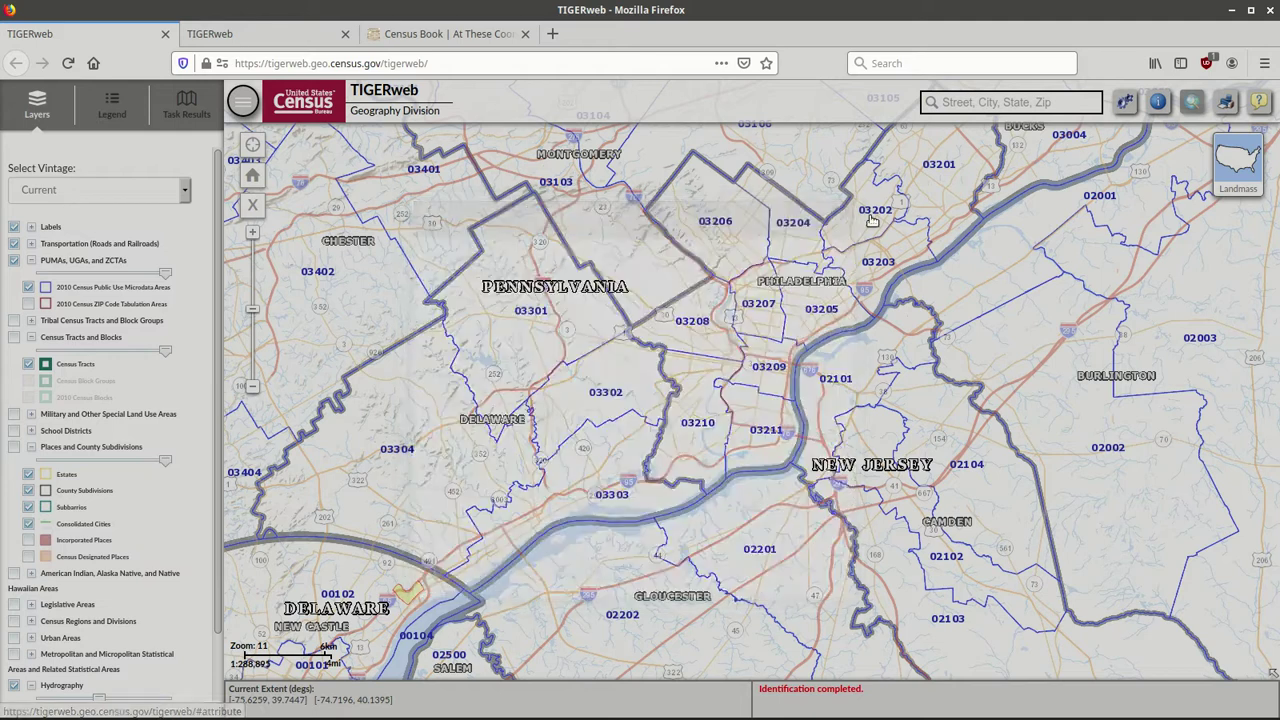
pyautogui.click(1125, 106)
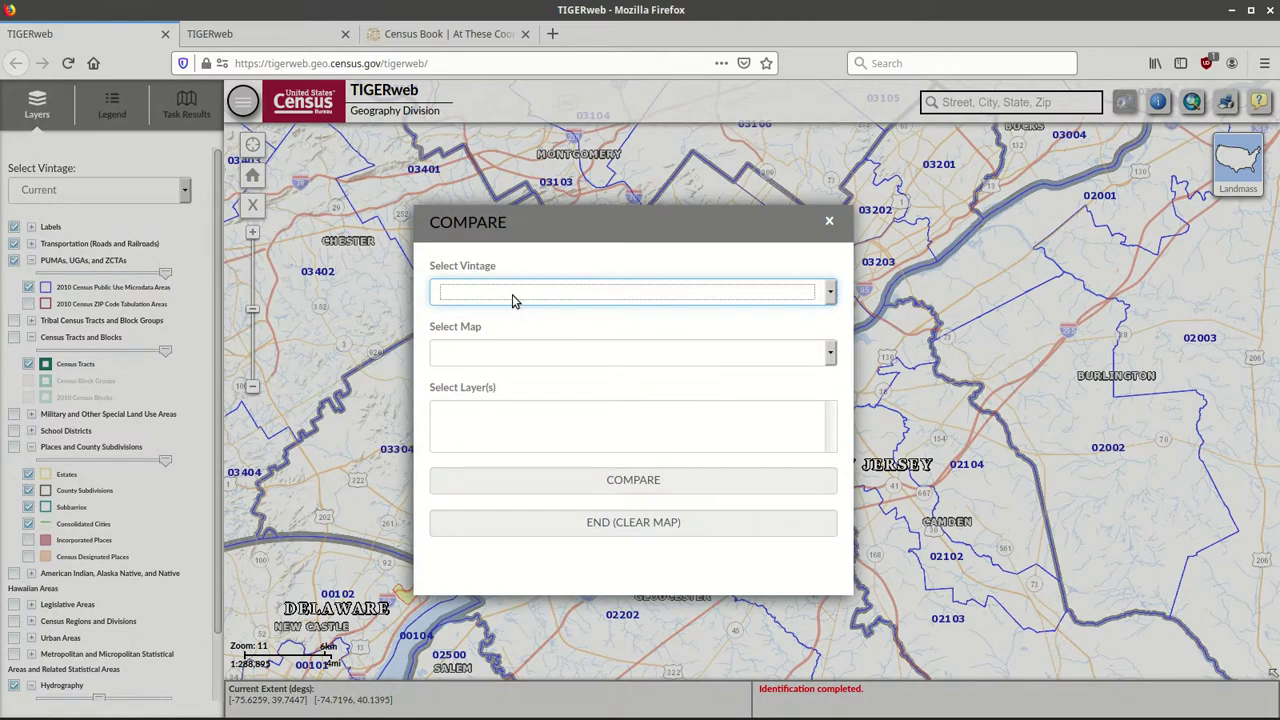
pyautogui.click(829, 222)
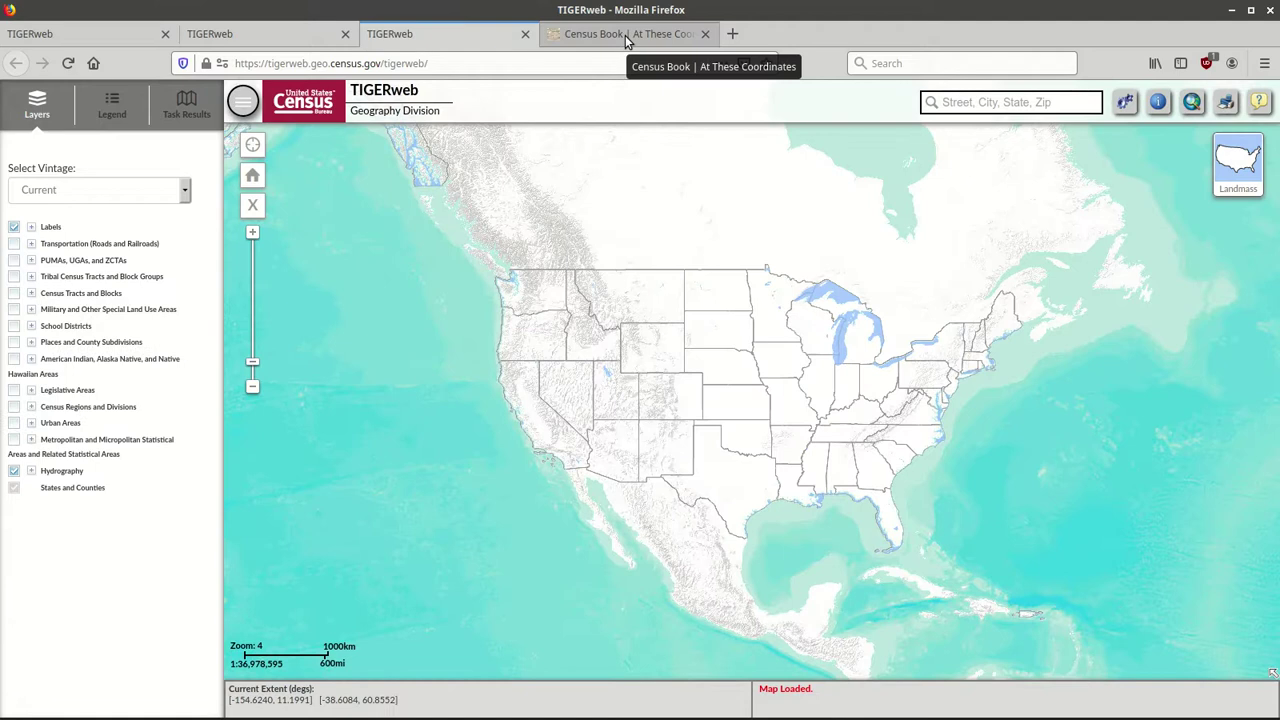
# Switch to the At These Coordinates Census Book tab and scroll to the 'Exploring the U.S. Census' book description.
pyautogui.click(627, 36)
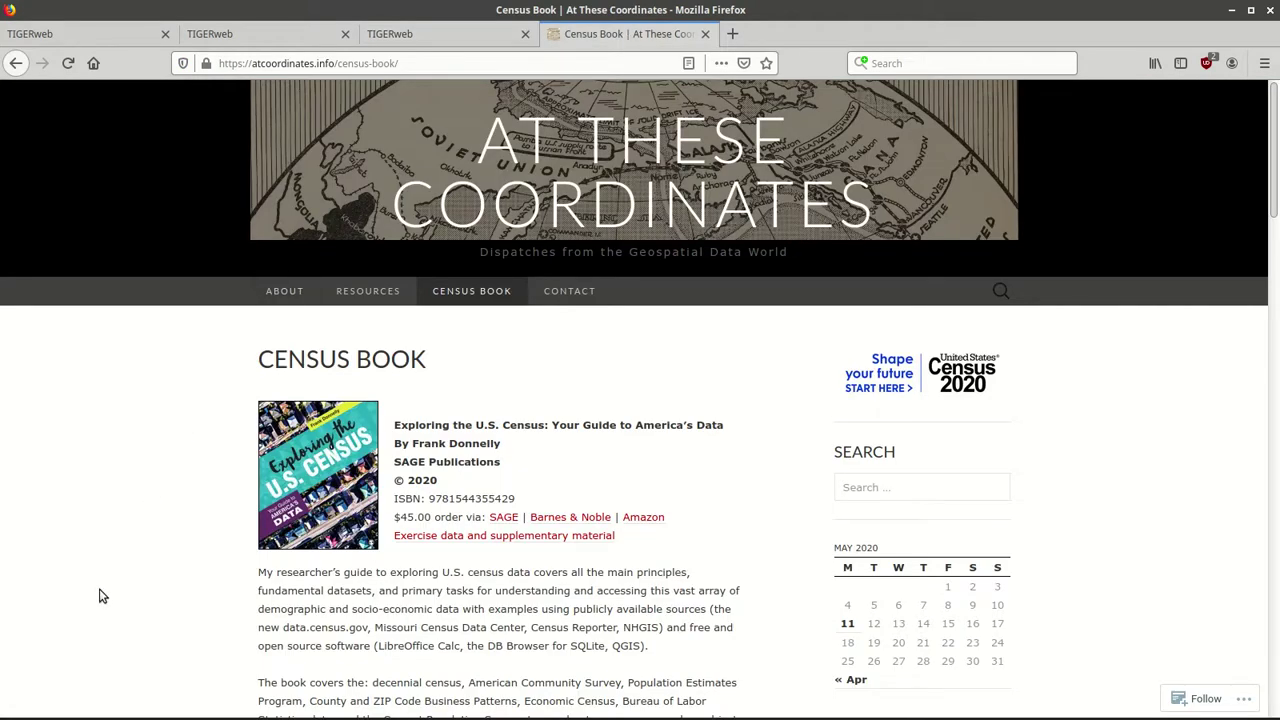
pyautogui.scroll(-3, 100, 596)
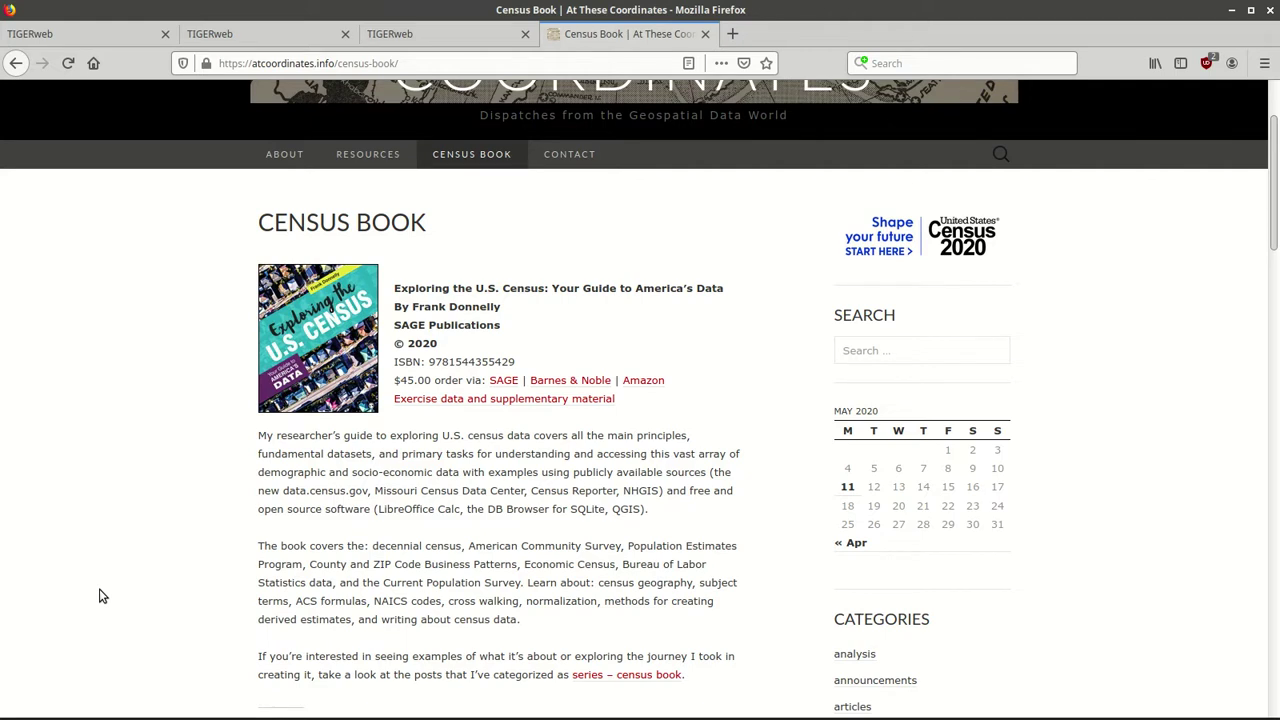
pyautogui.scroll(-1, 99, 596)
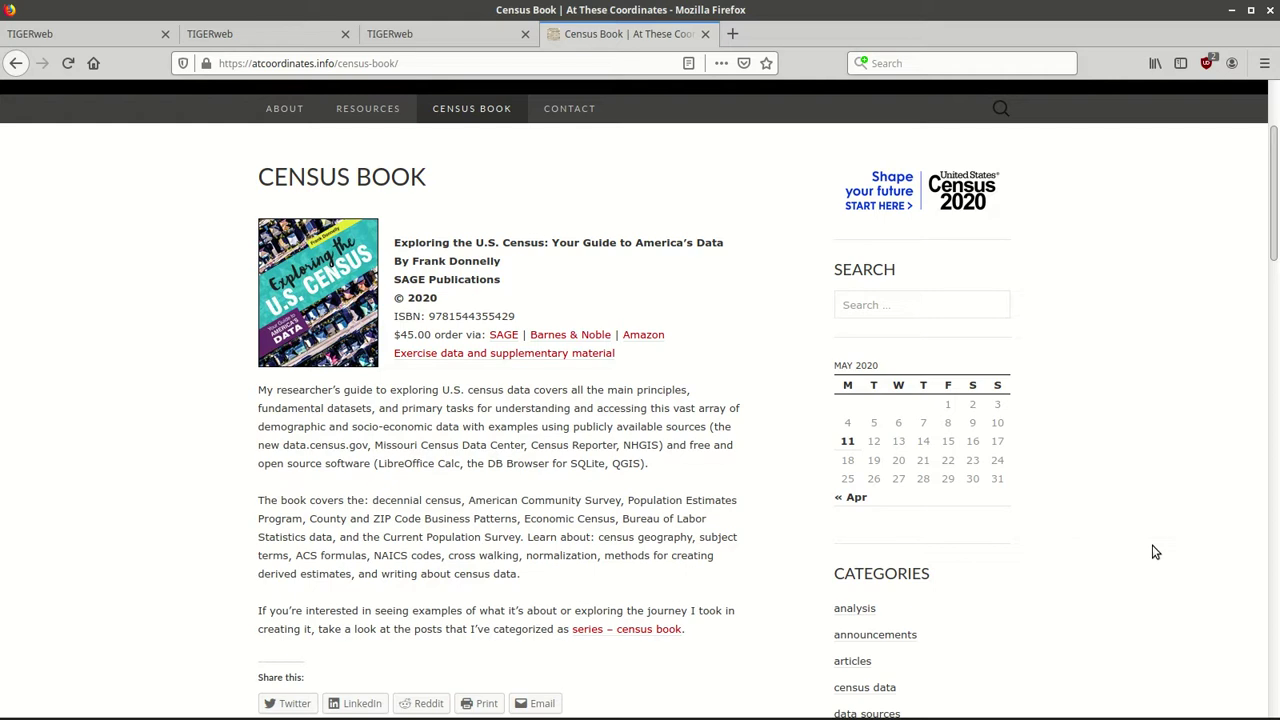
pyautogui.moveTo(1180, 714)
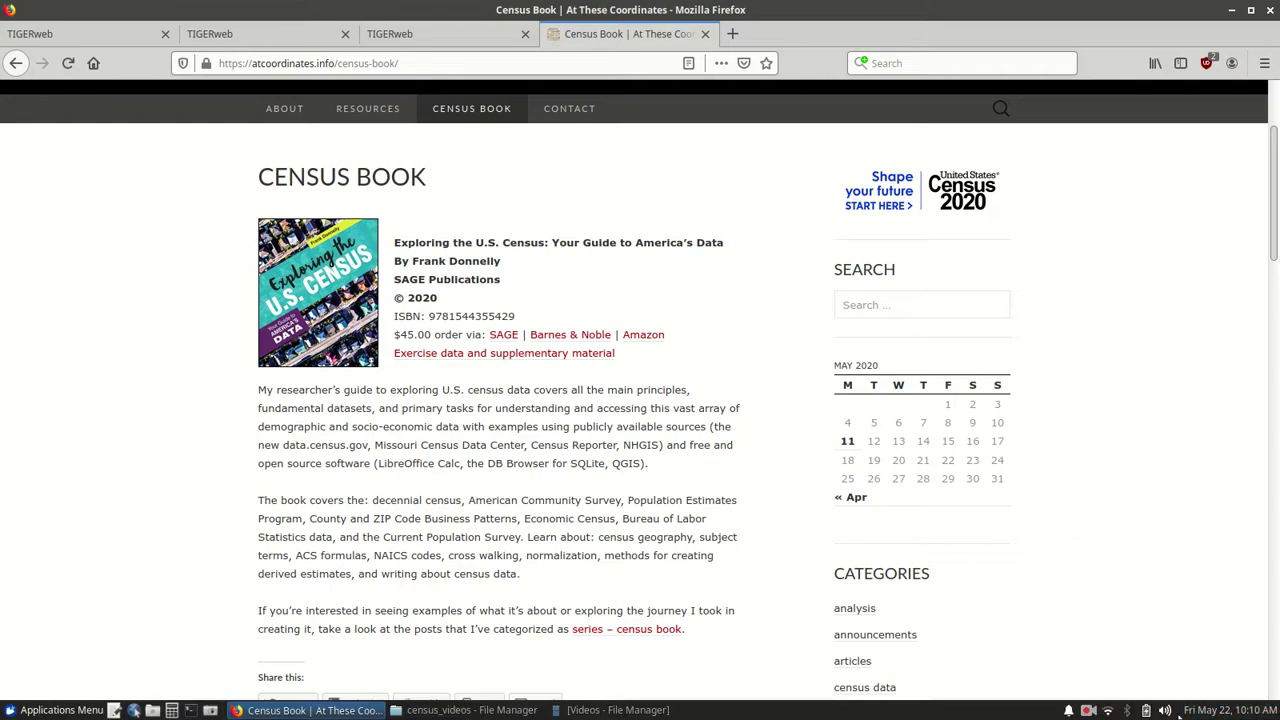